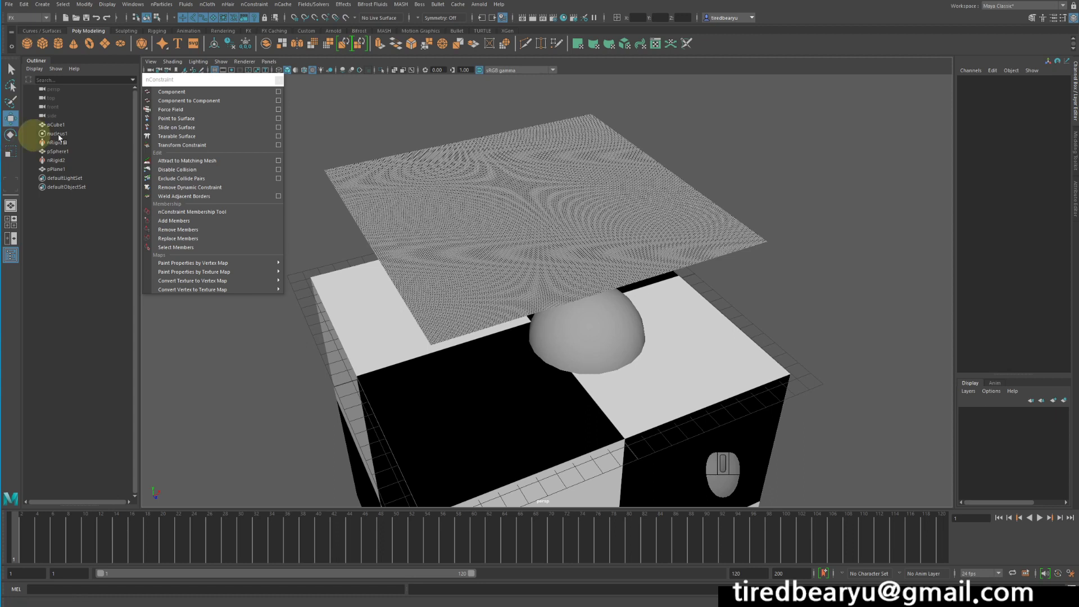
- Convert the subdivided plane above the checkered cube into nCloth
left_click(537, 169)
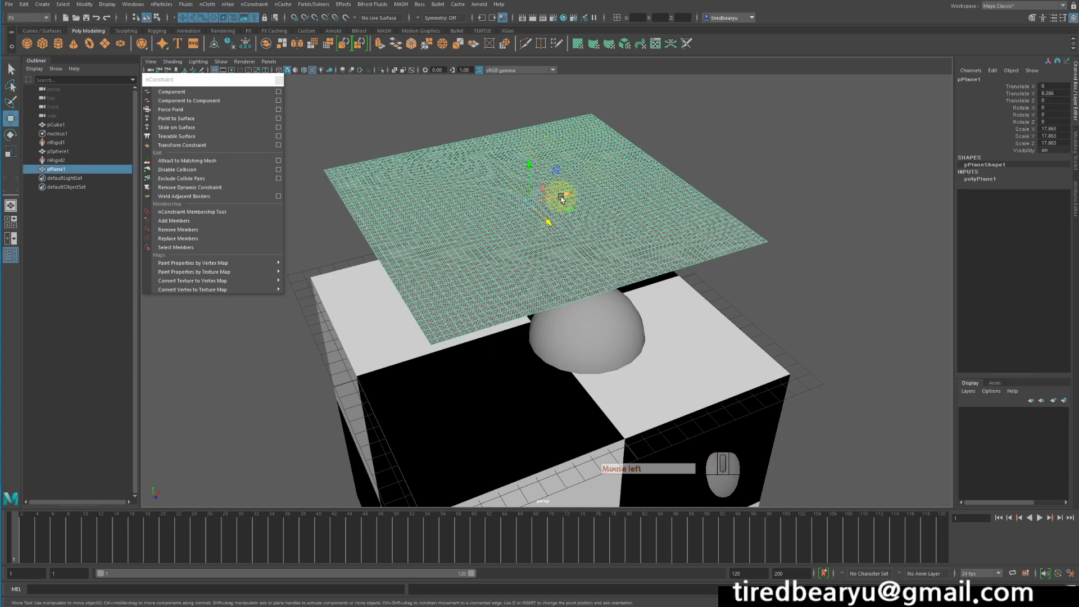
left_click_drag(561, 198, 559, 181, "alt")
right_click_drag(558, 181, 761, 186, "alt")
left_click_drag(761, 186, 770, 194, "alt")
right_click_drag(771, 194, 691, 188, "alt")
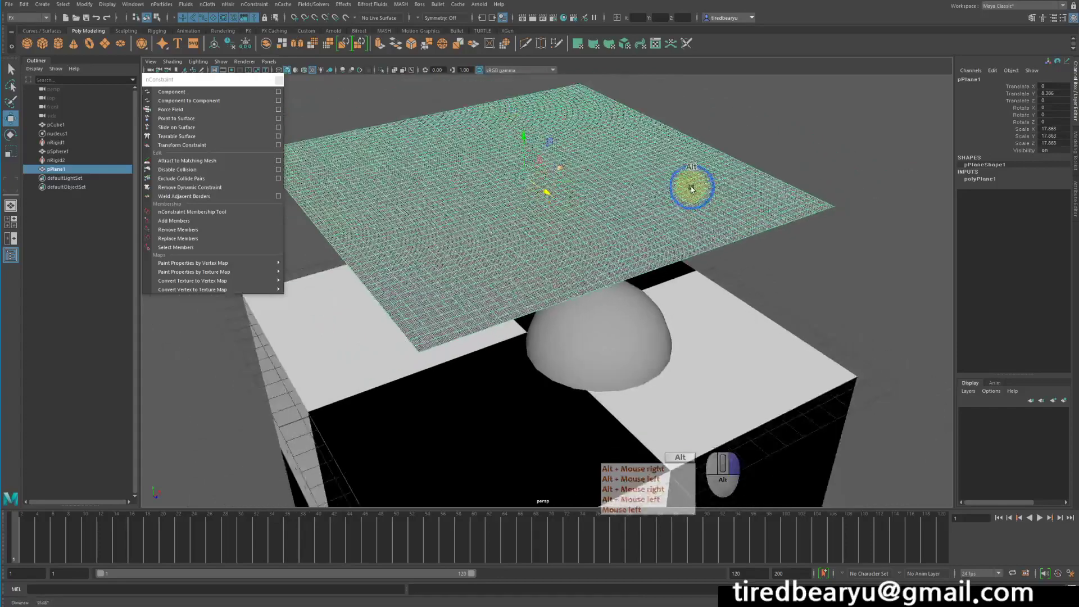
middle_click_drag(692, 189, 658, 186, "alt")
left_click(705, 153)
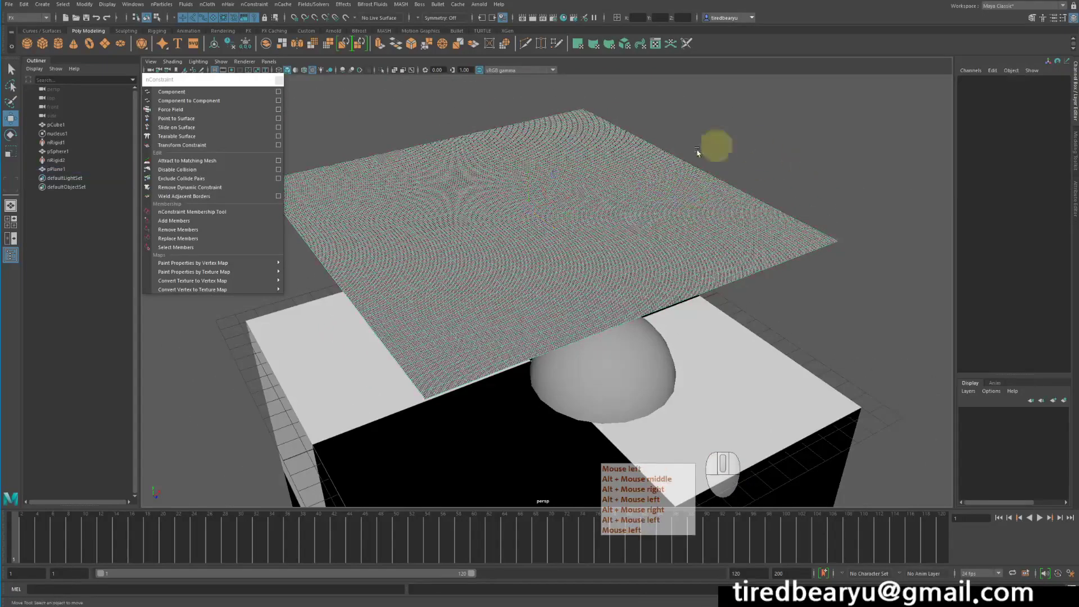
left_click(697, 155)
left_click(607, 159)
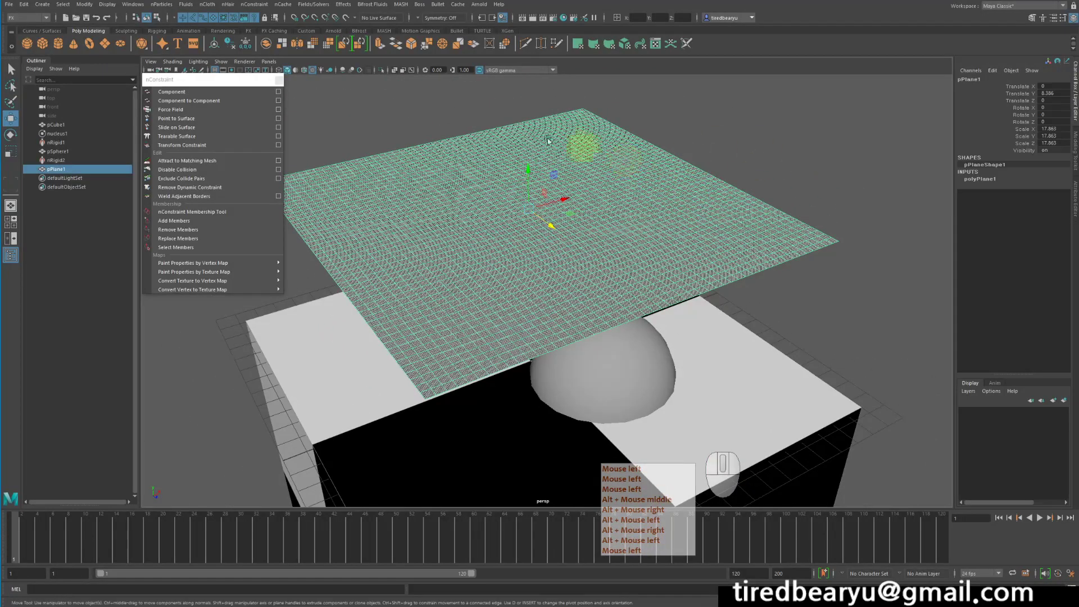
left_click(207, 5)
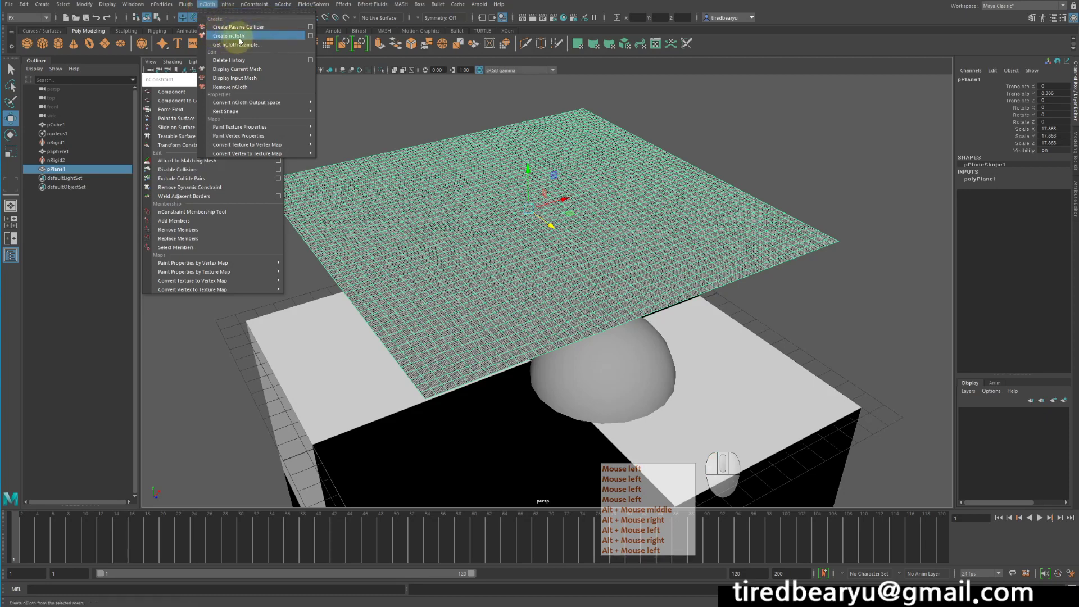
left_click(235, 38)
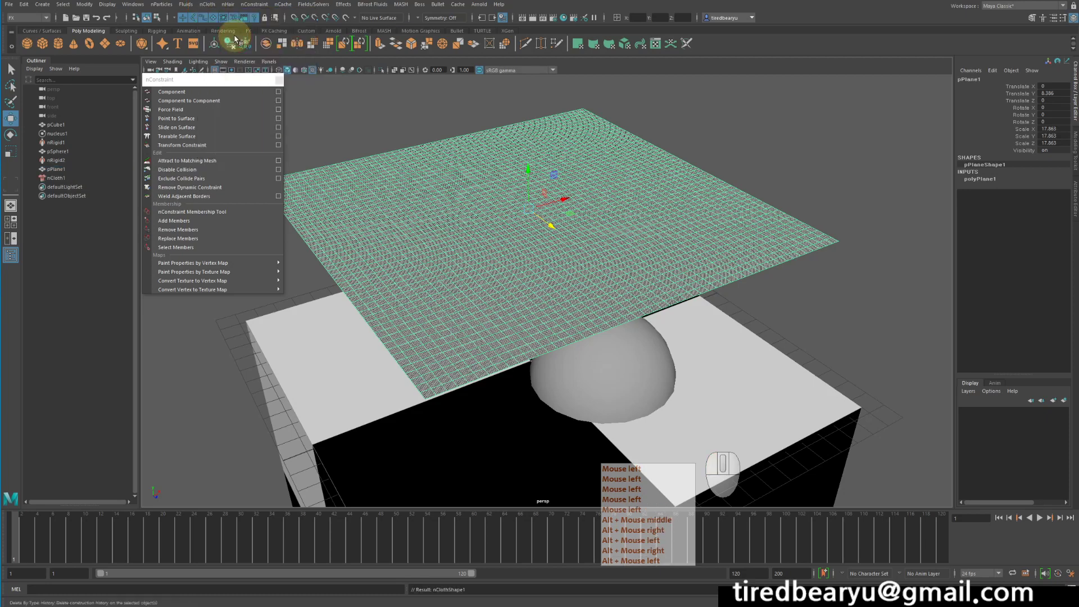
- Make the checkered cube and the sphere passive colliders for the cloth
right_click_drag(559, 186, 694, 212, "alt")
left_click_drag(694, 212, 621, 306, "alt")
left_click(606, 340)
left_click(586, 317, "shift")
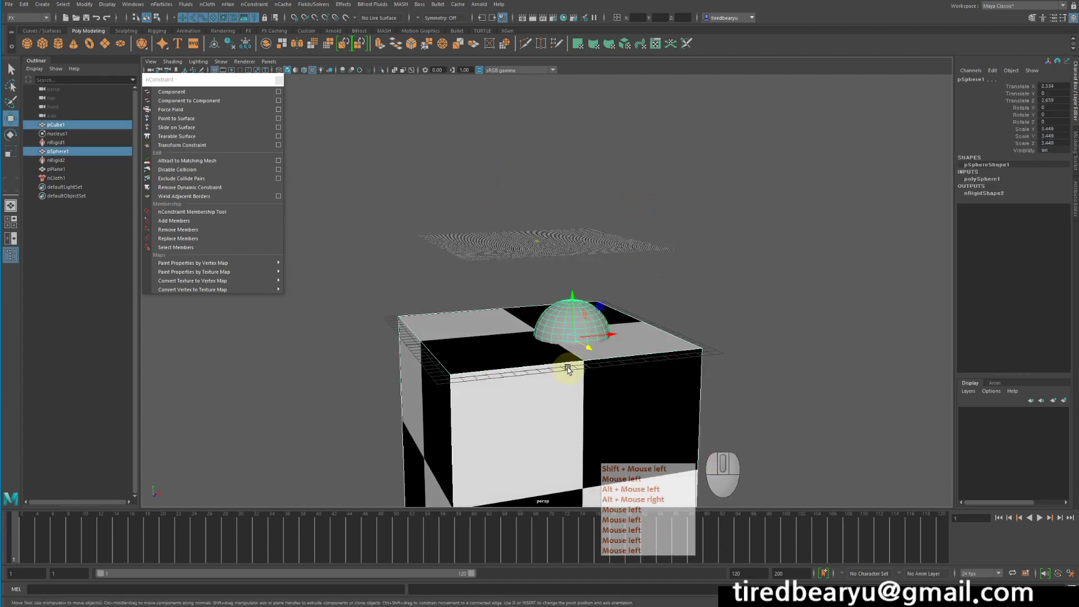
left_click(575, 387)
left_click(569, 321, "shift")
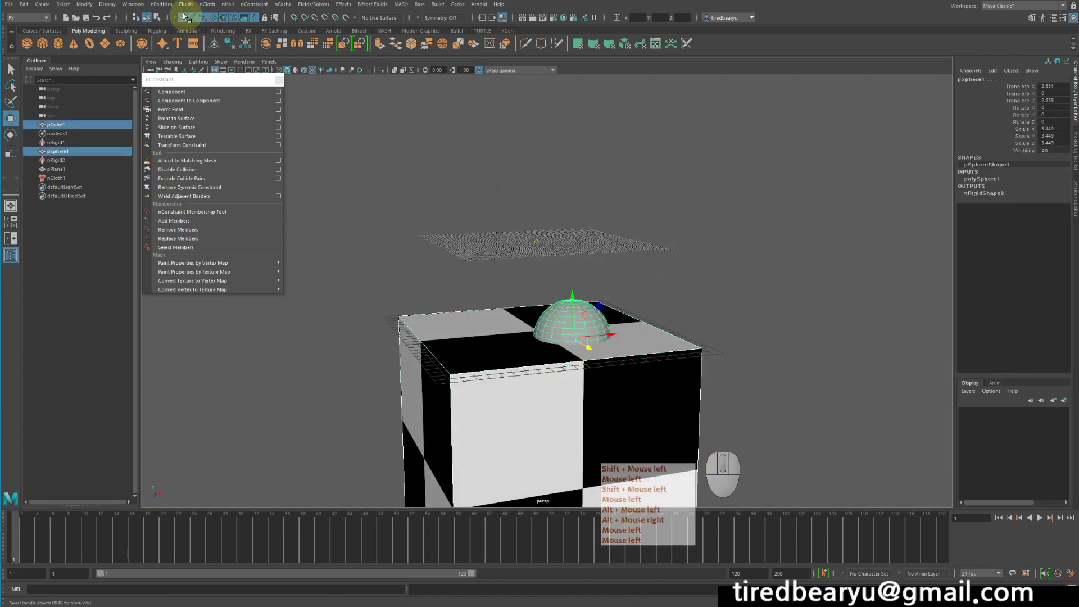
left_click(163, 4)
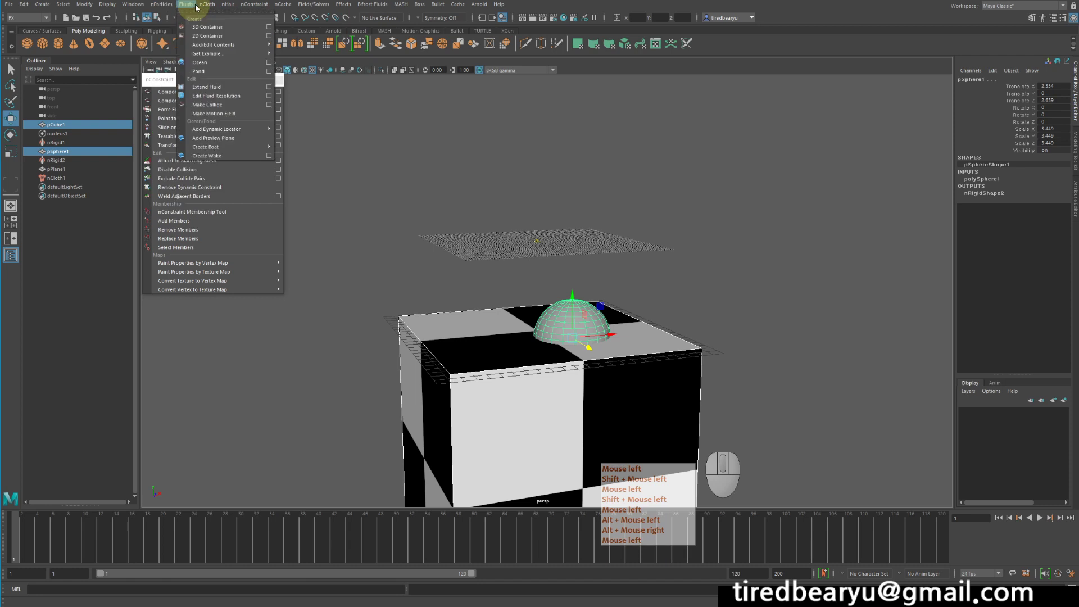
mouse_move(207, 4)
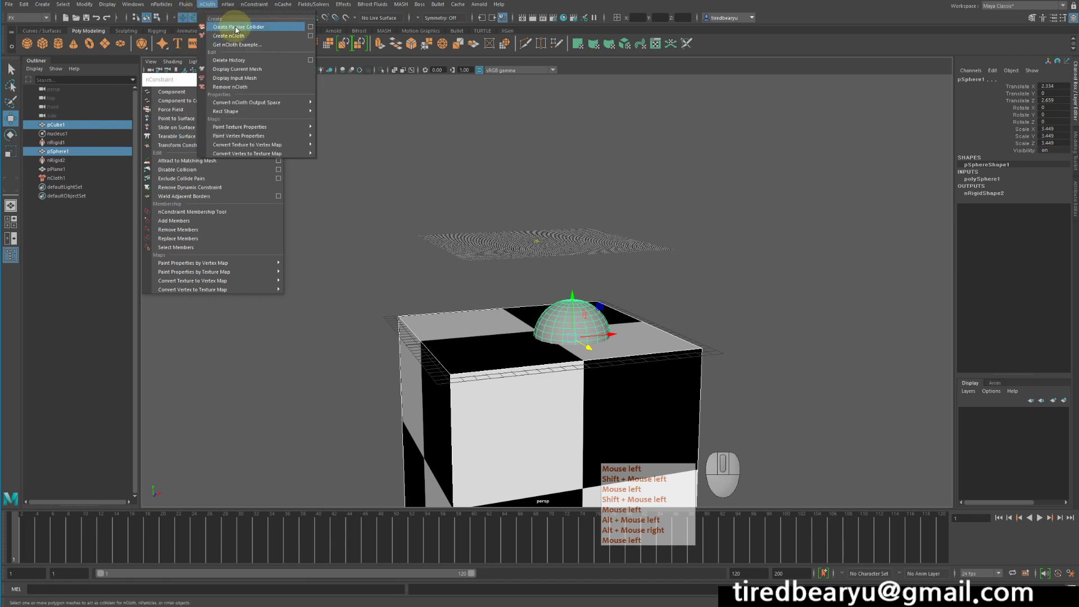
left_click(234, 27)
- Play the cloth simulation, stop it, and examine how the cloth drapes over the sphere and cube
left_click_drag(714, 222, 718, 236, "alt")
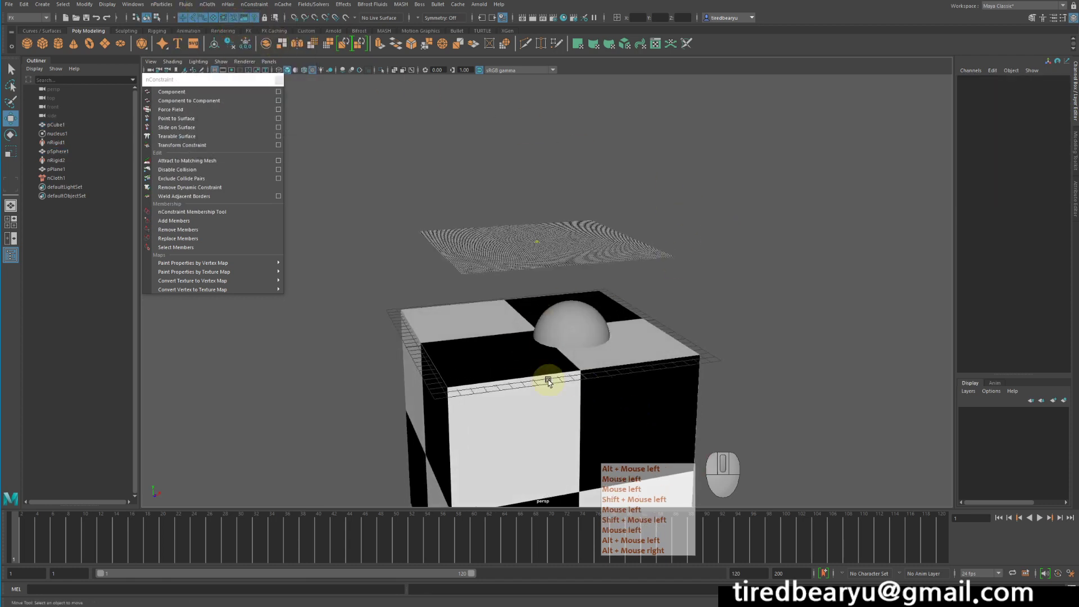
left_click_drag(575, 386, 561, 386, "alt")
right_click_drag(561, 386, 626, 366, "alt")
left_click_drag(626, 366, 636, 373, "alt")
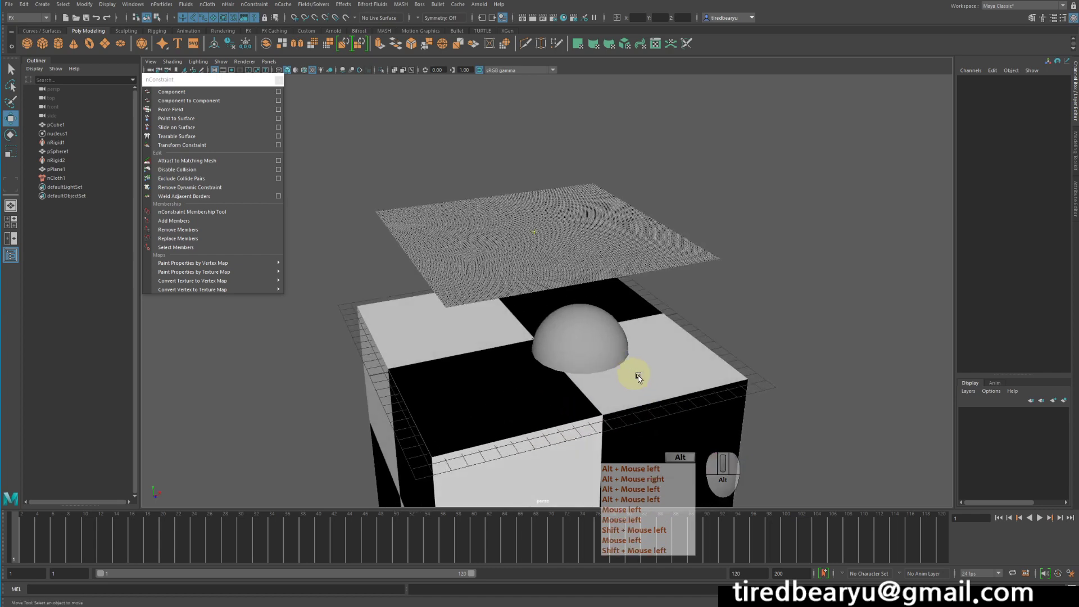
left_click(1040, 518)
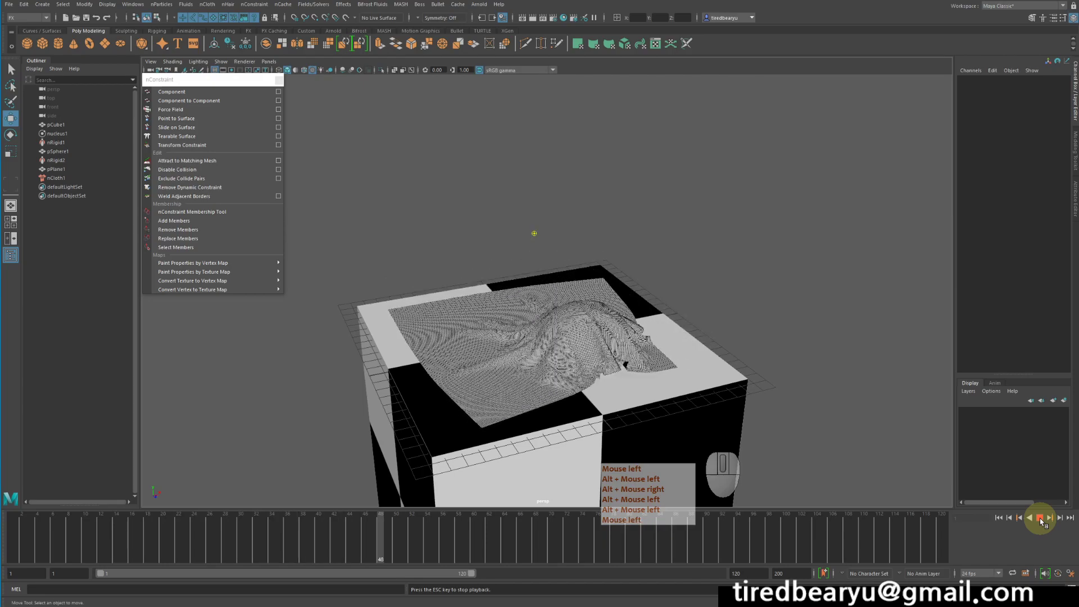
left_click(1040, 519)
left_click_drag(527, 271, 595, 308, "alt")
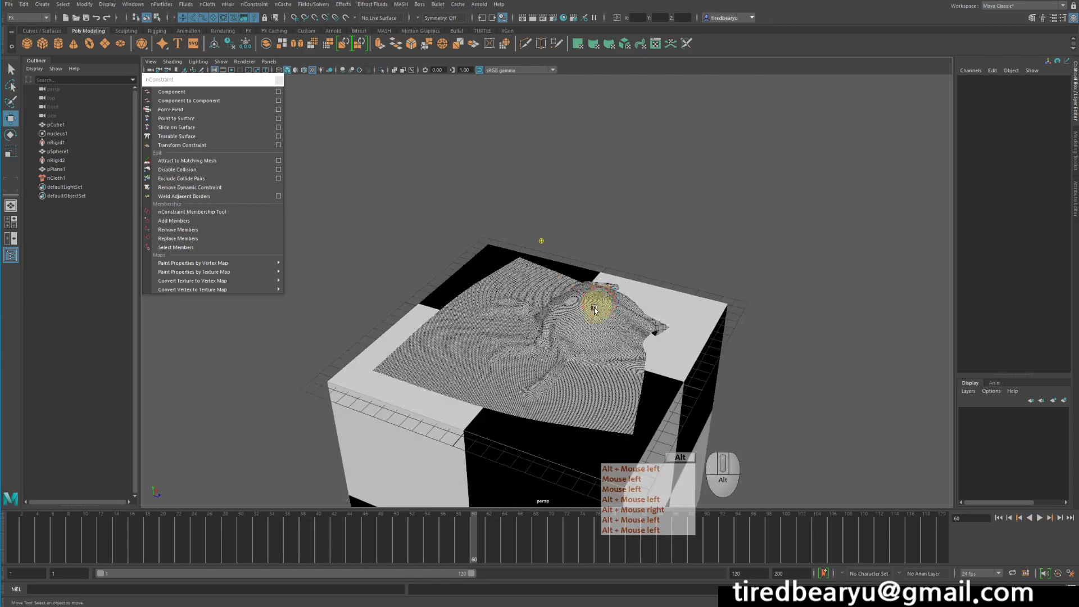
right_click_drag(595, 308, 715, 364, "alt")
left_click_drag(715, 364, 678, 298, "alt")
middle_click_drag(675, 286, 657, 194, "alt")
left_click_drag(657, 194, 650, 238, "alt")
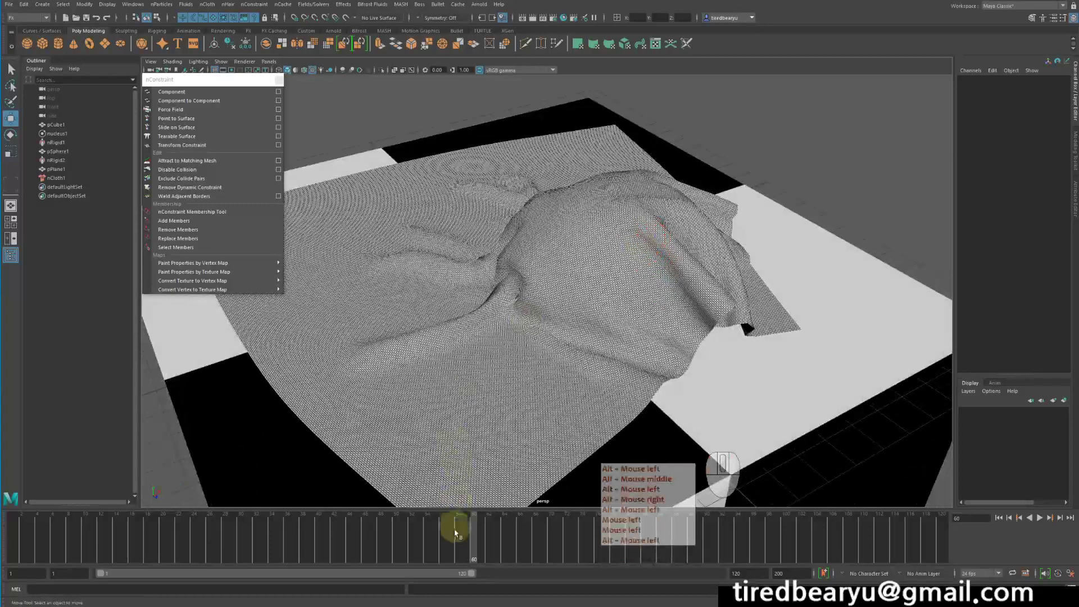
- Extend the playback range to frame 200 and return to the first frame
double_click(441, 573)
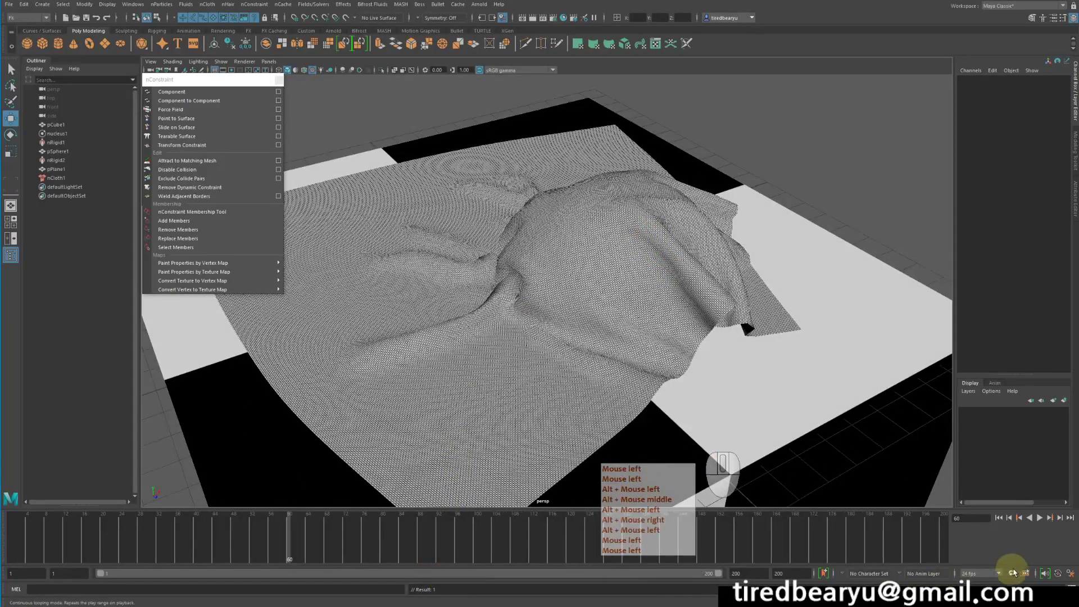
left_click(998, 518)
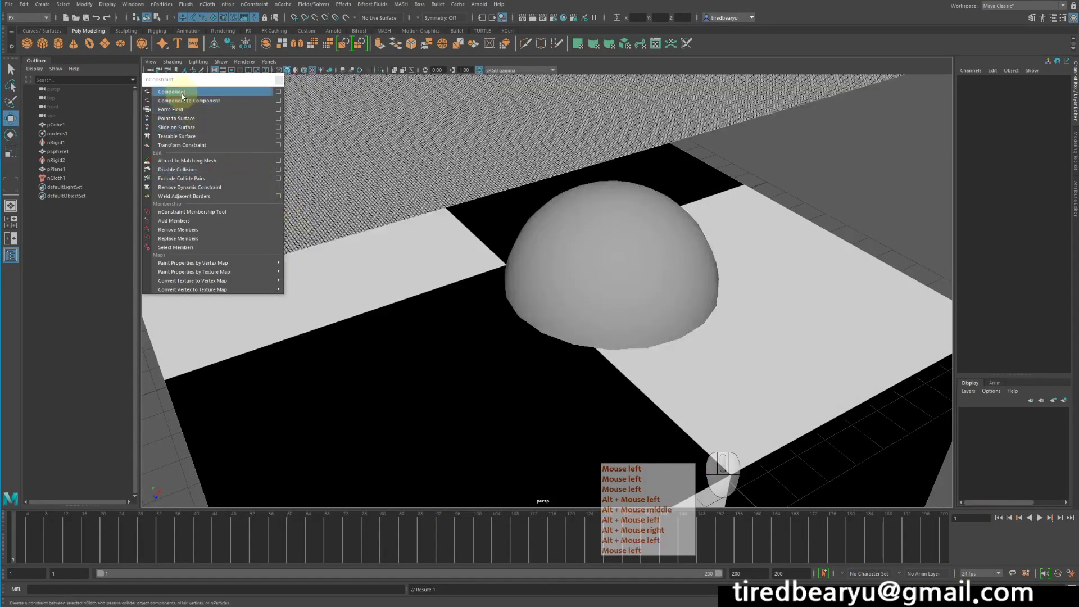
- Select a small group of vertices at one corner of the cloth and apply a Transform Constraint to them
left_click_drag(176, 84, 118, 77)
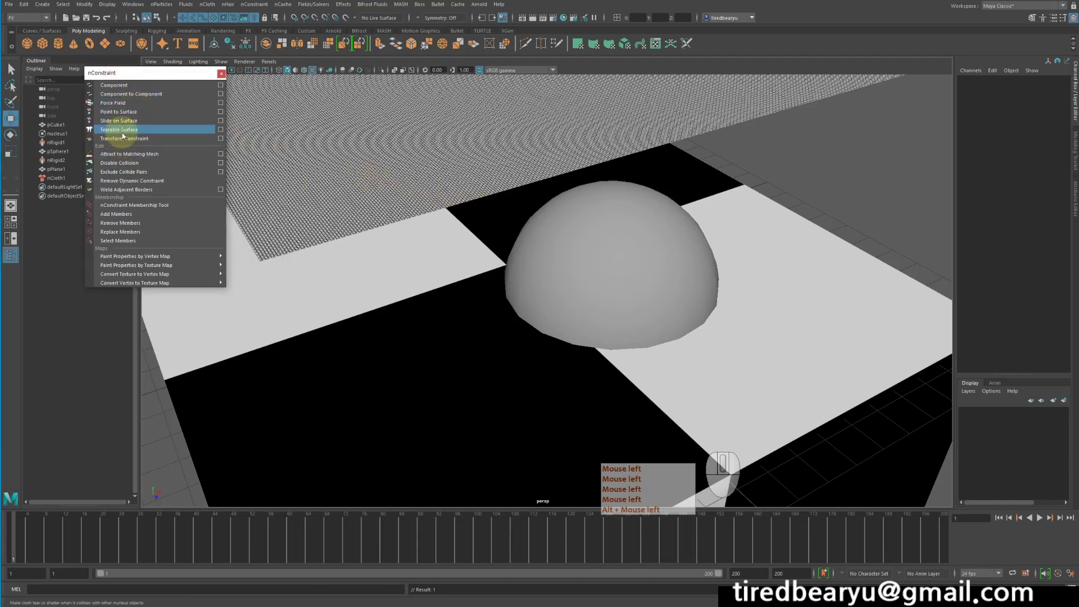
middle_click_drag(591, 173, 615, 234, "alt")
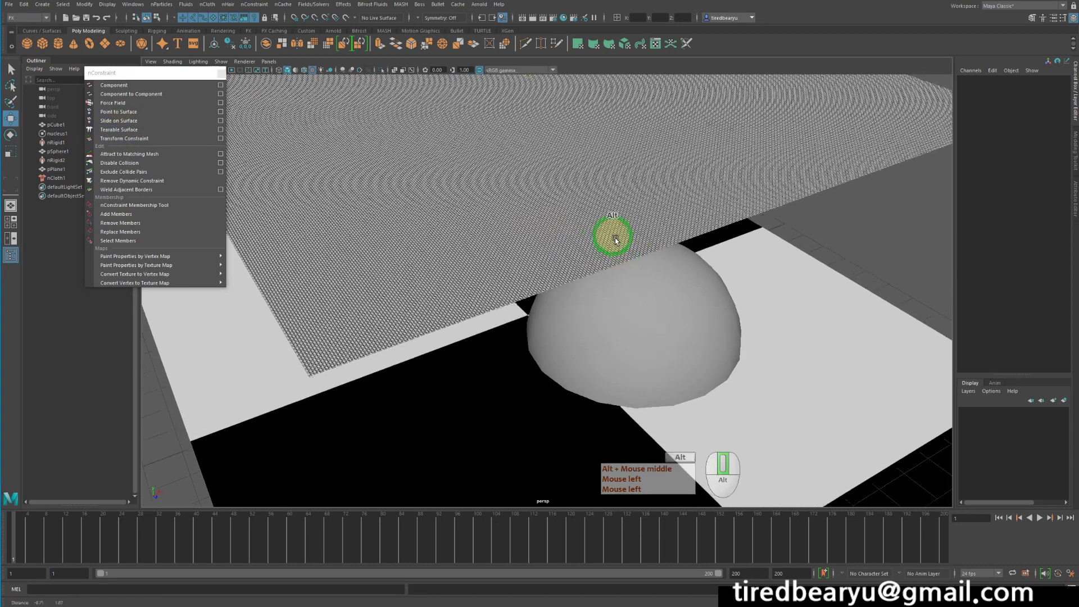
right_click_drag(614, 234, 432, 196, "alt")
left_click_drag(496, 198, 500, 189, "alt")
right_click_drag(499, 189, 612, 197, "alt")
middle_click_drag(613, 196, 604, 239, "alt")
left_click_drag(604, 238, 602, 233, "alt")
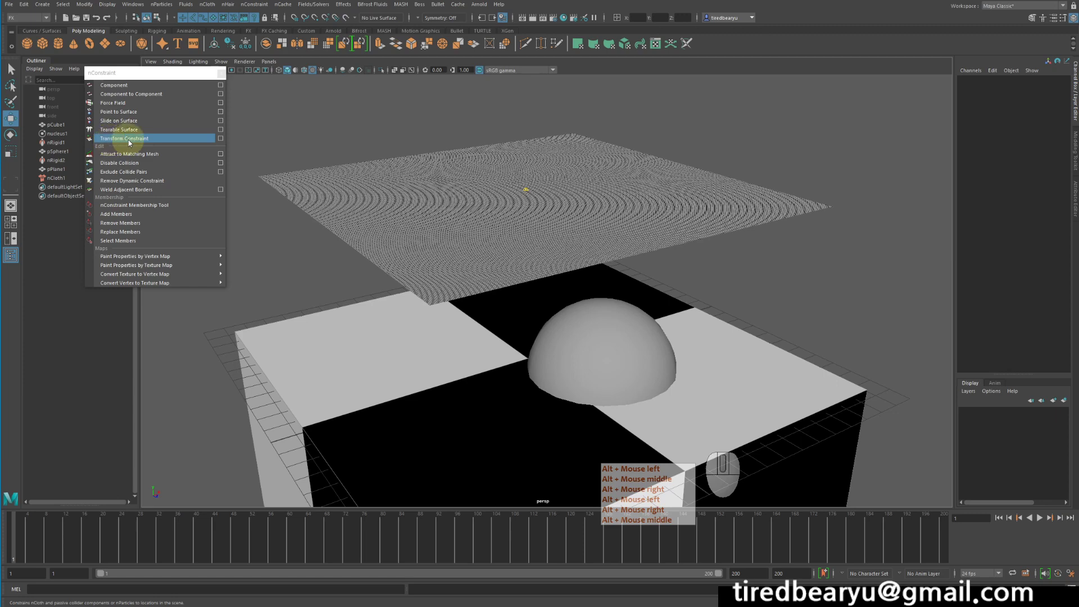
right_click_drag(752, 213, 742, 197)
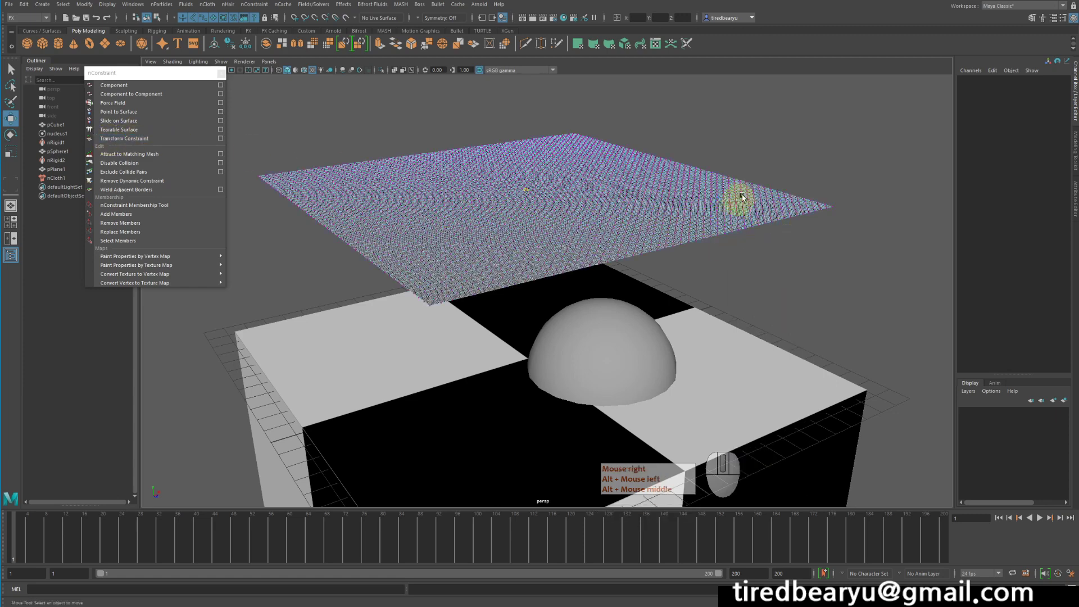
left_click_drag(771, 159, 794, 177)
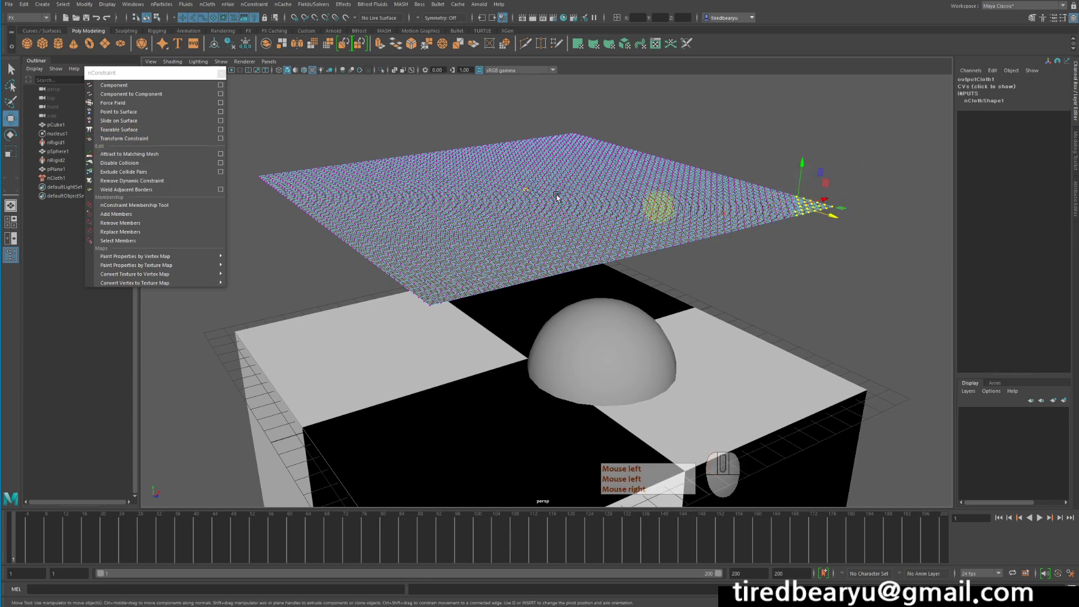
left_click(129, 138)
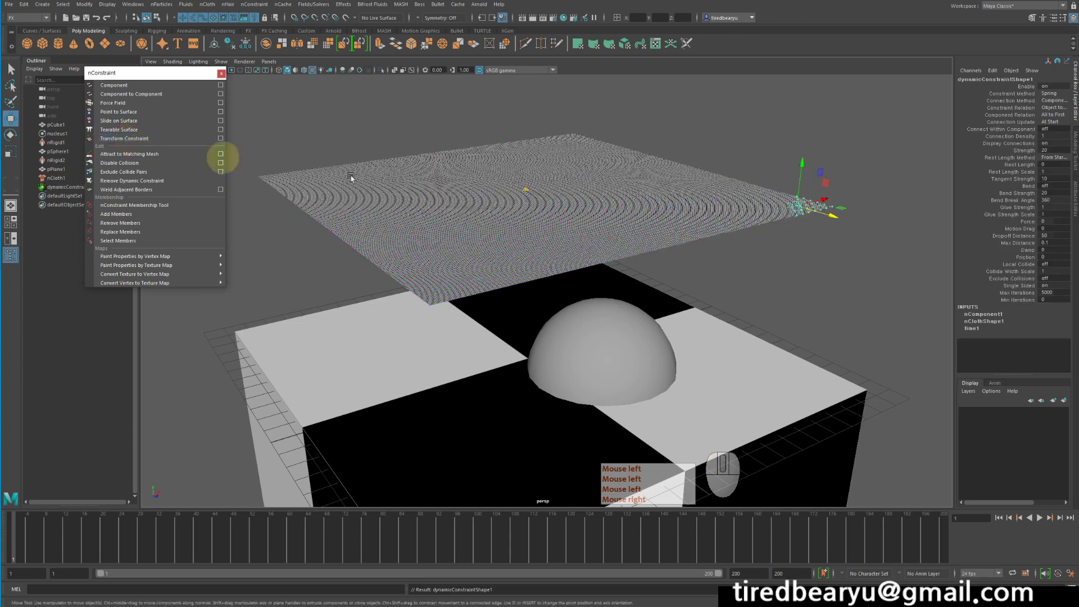
- Switch to the Select tool and inspect the transform constraint's points at the cloth's corner
left_click_drag(708, 282, 717, 296, "alt")
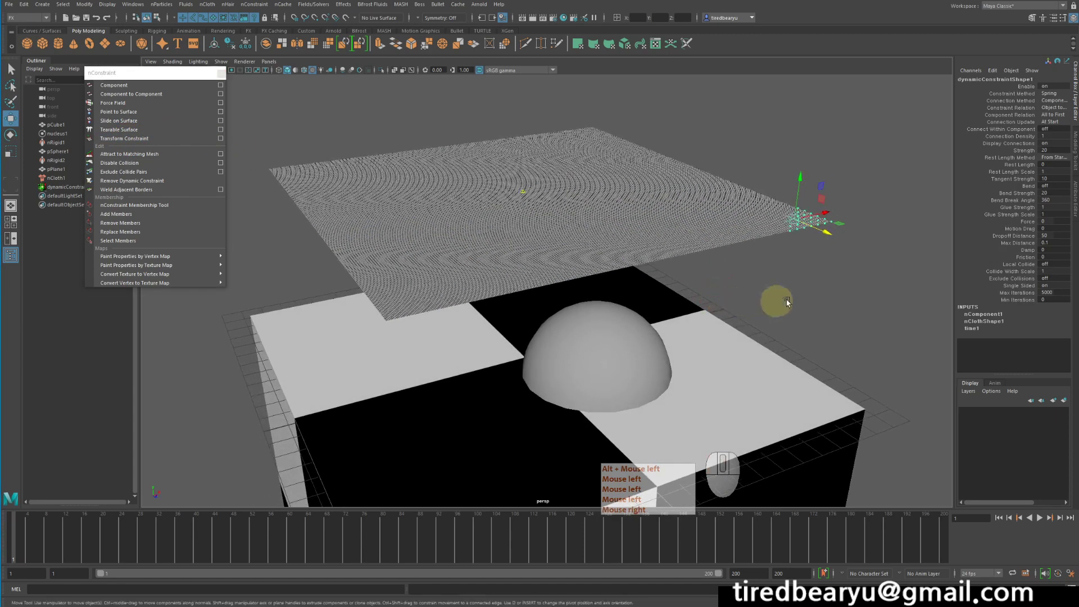
left_click_drag(808, 245, 776, 253, "alt")
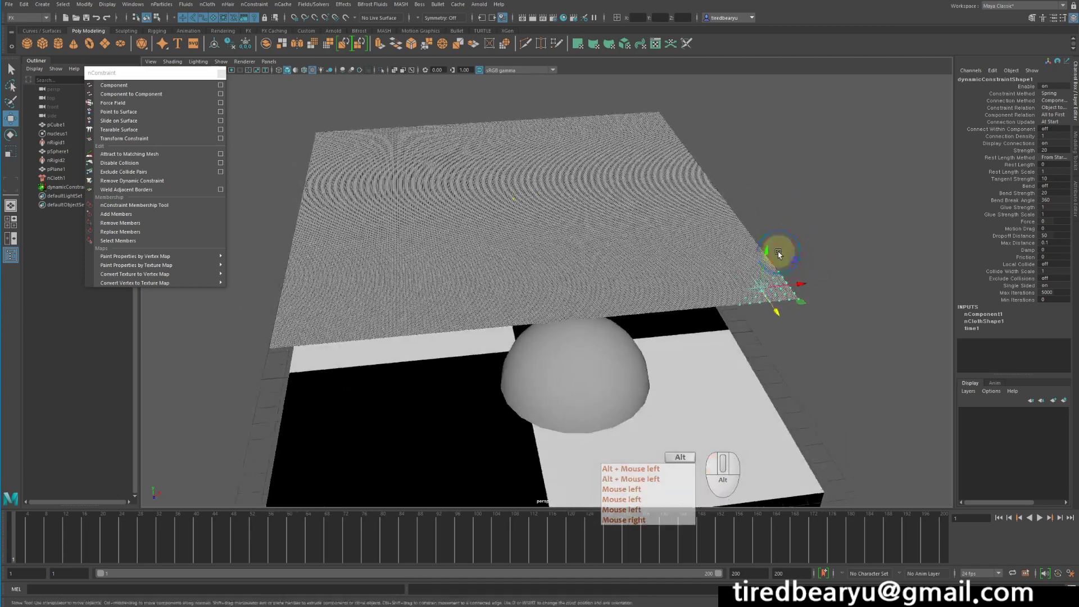
right_click_drag(777, 253, 869, 265, "alt")
middle_click_drag(834, 275, 795, 289, "alt")
key("q")
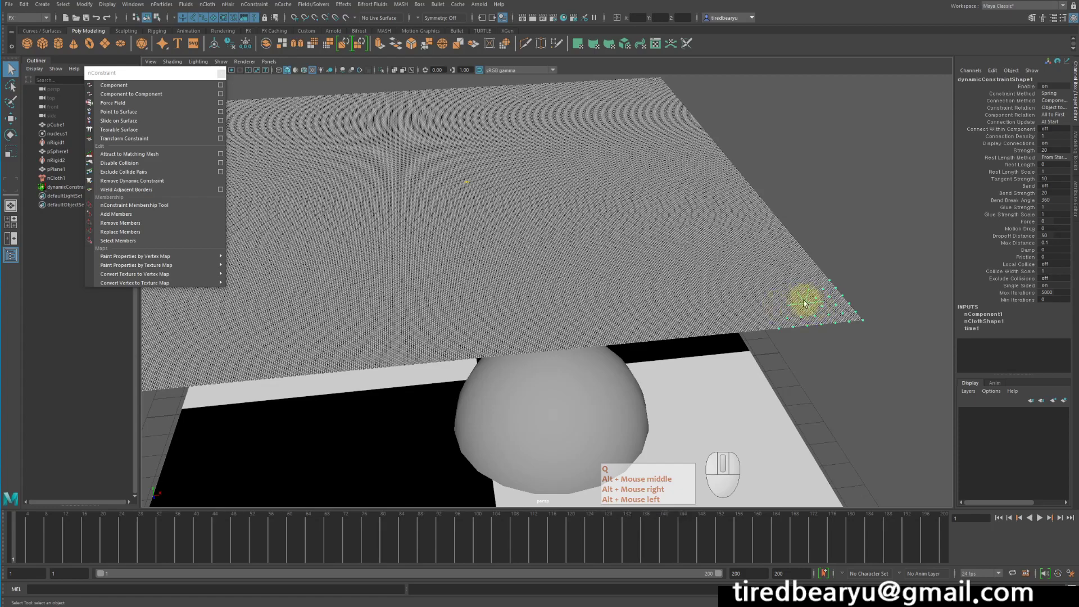
left_click_drag(794, 309, 812, 304, "alt")
right_click_drag(811, 304, 754, 289, "alt")
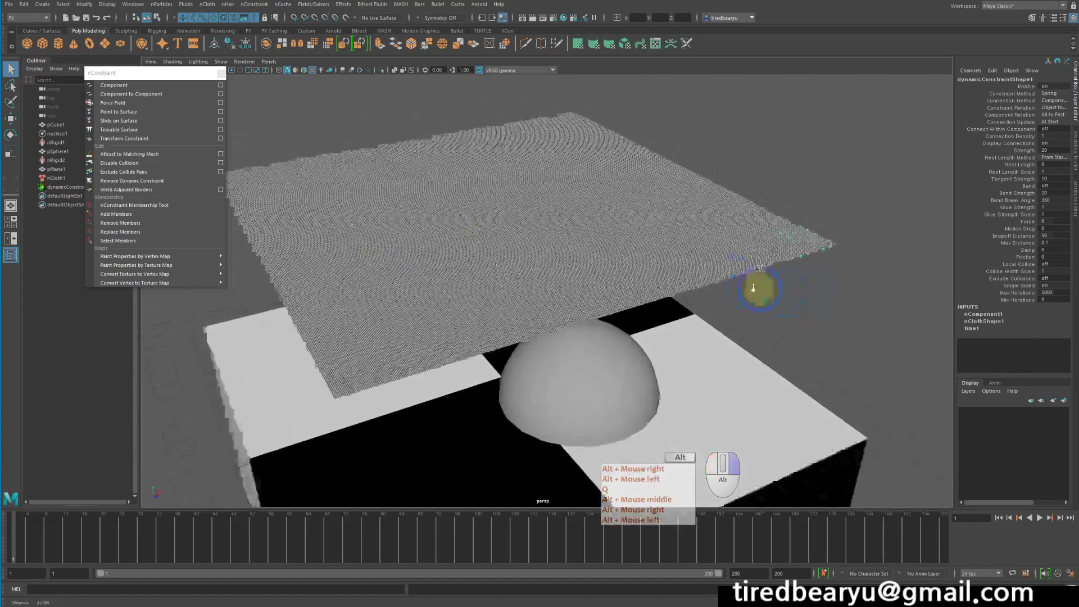
left_click_drag(754, 289, 757, 272, "alt")
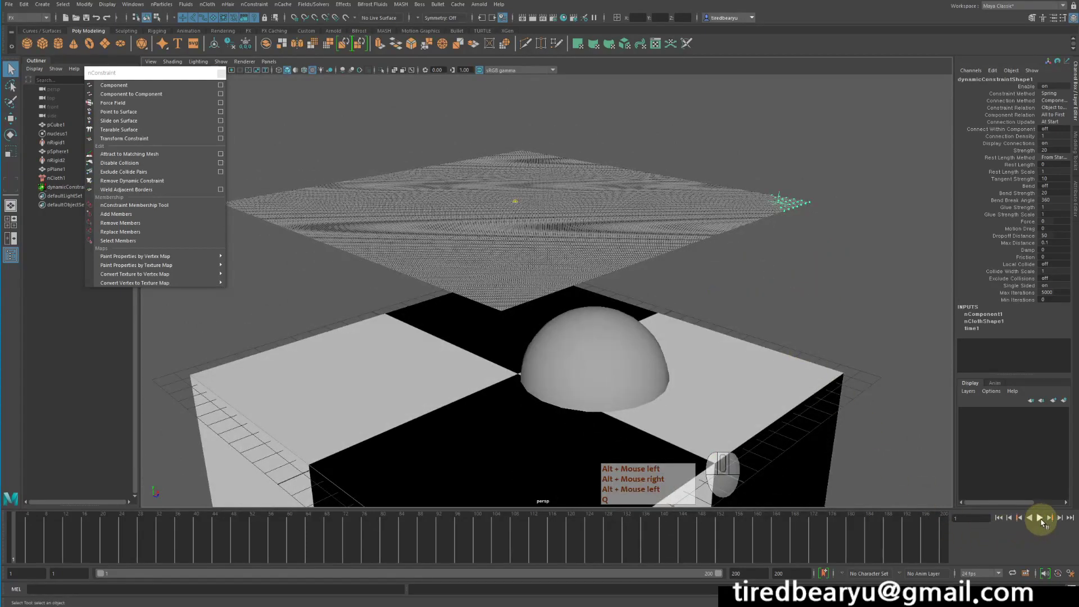
- Play the simulation with the corner constrained, stop it, and return to the first frame
left_click(1039, 519)
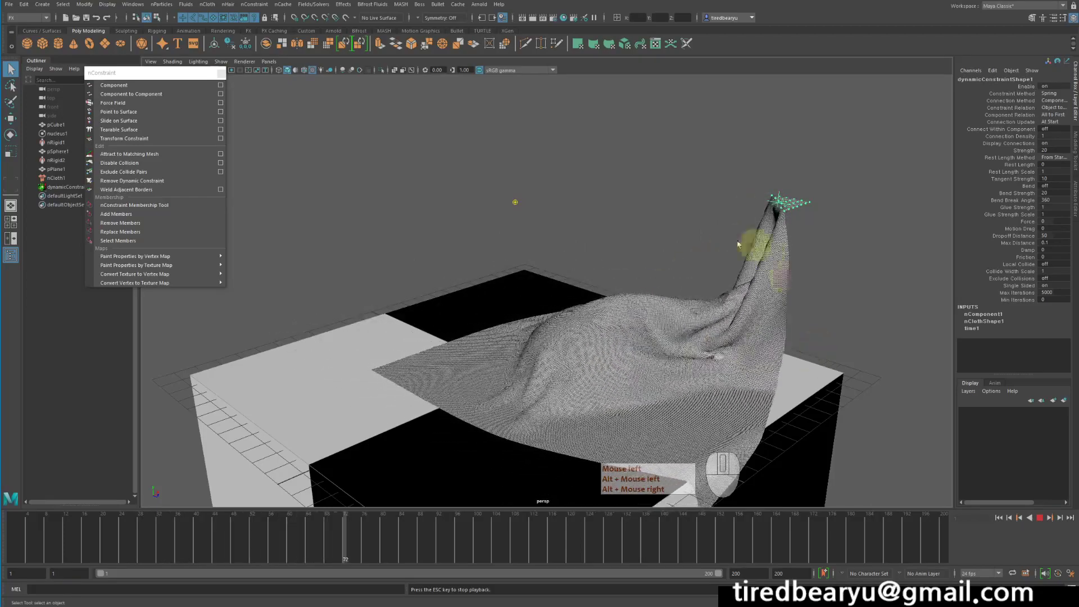
left_click(1040, 518)
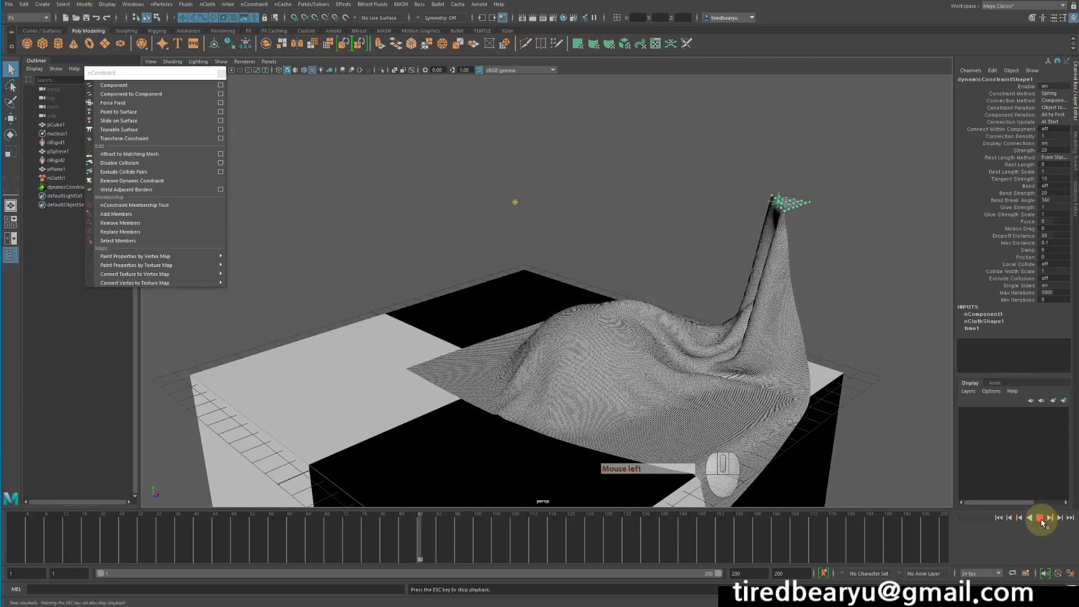
left_click(1009, 518)
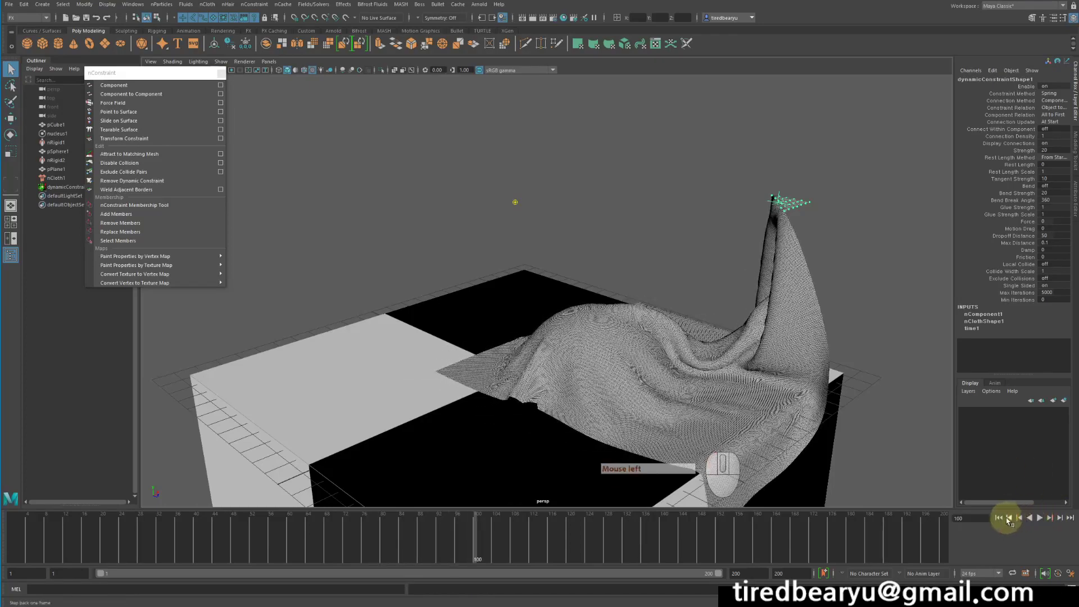
left_click(998, 518)
- Examine the cloth and its constrained corner vertices from several sides above the sphere
middle_click_drag(728, 371, 758, 339, "alt")
left_click_drag(771, 328, 728, 340, "alt")
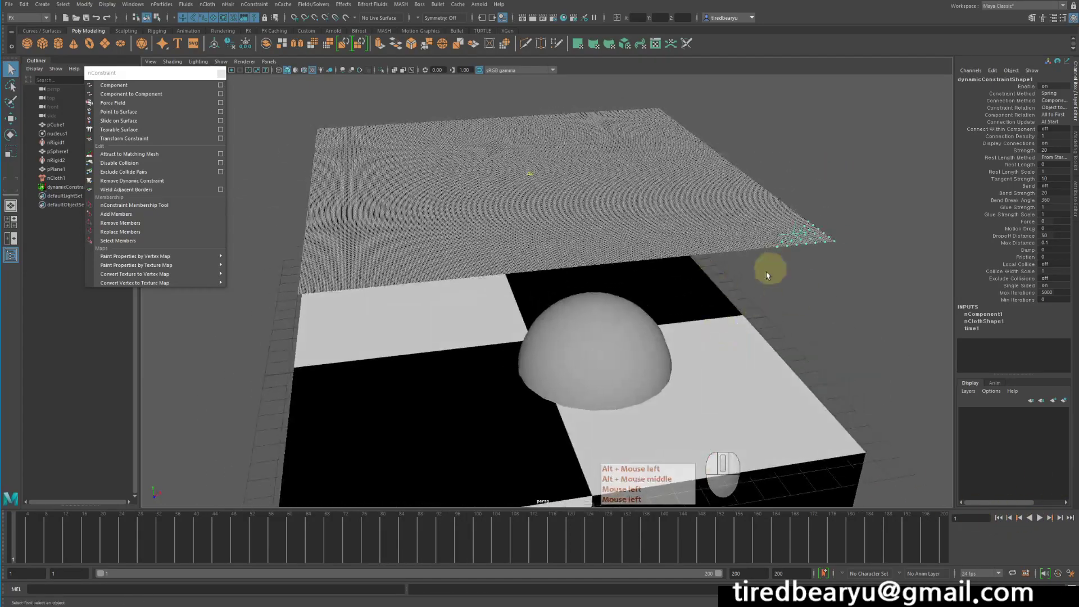
middle_click_drag(585, 267, 659, 267, "alt")
left_click_drag(659, 267, 612, 267, "alt")
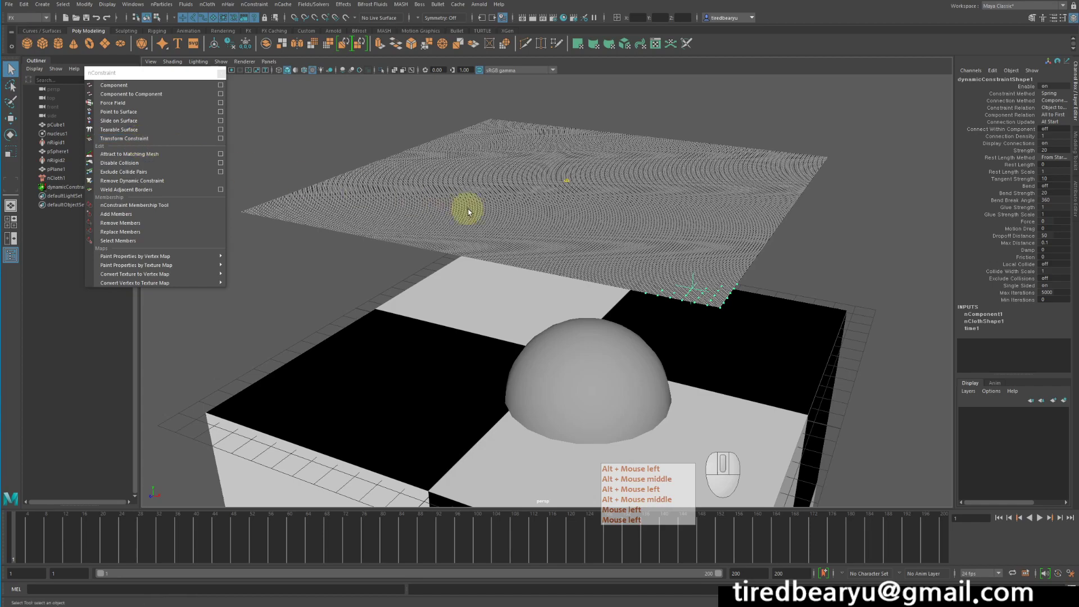
left_click_drag(714, 305, 914, 253, "alt")
middle_click_drag(914, 253, 776, 265, "alt")
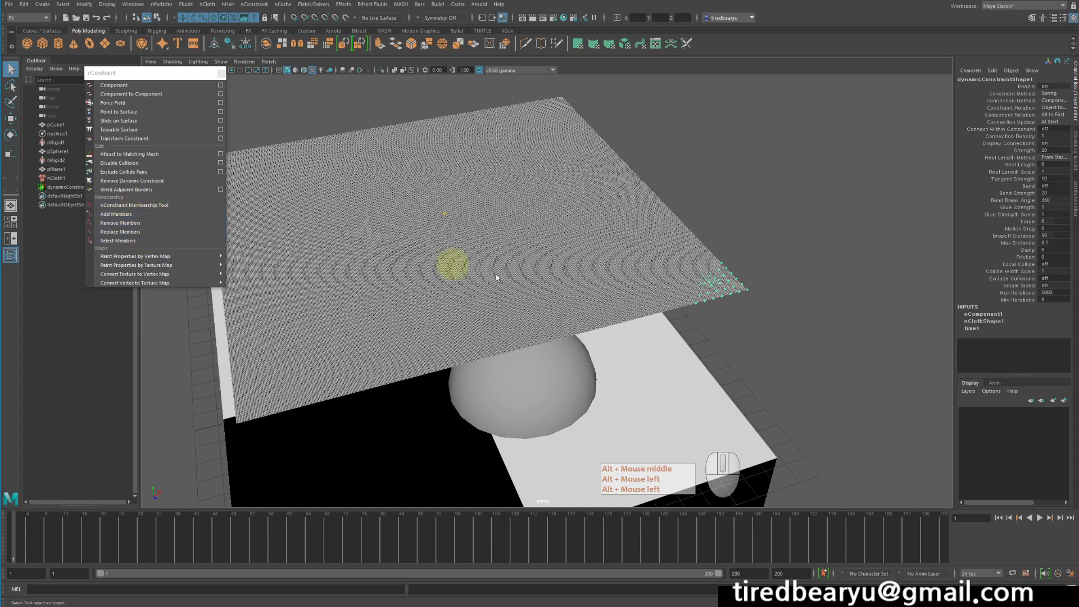
left_click_drag(694, 301, 722, 292, "alt")
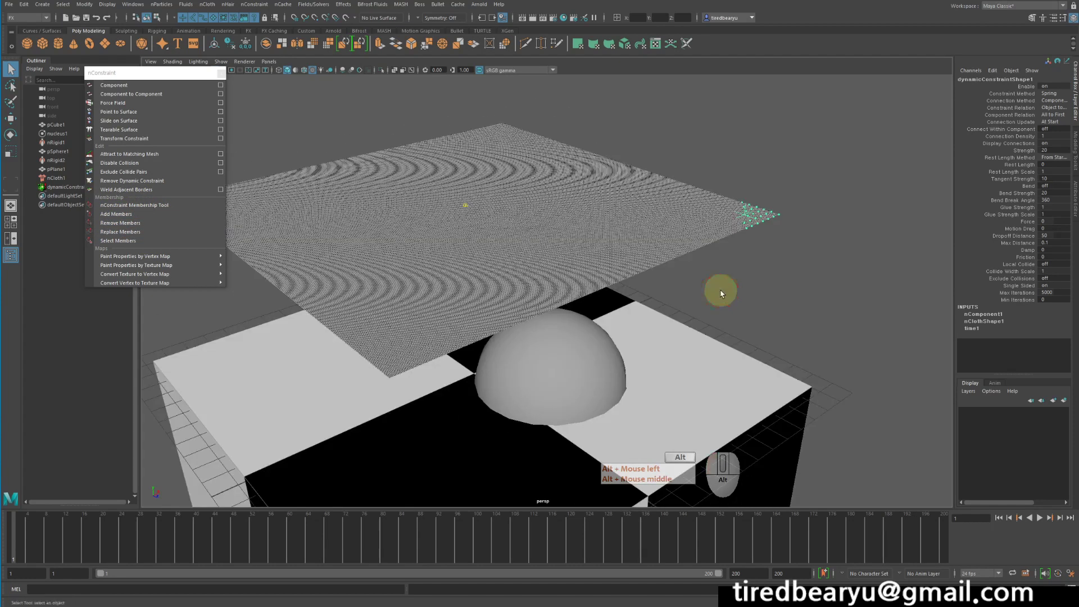
- Select dynamicConstraint1 and activate the nConstraint Membership Tool for its corner vertices
left_click(63, 187)
left_click_drag(143, 80, 240, 81)
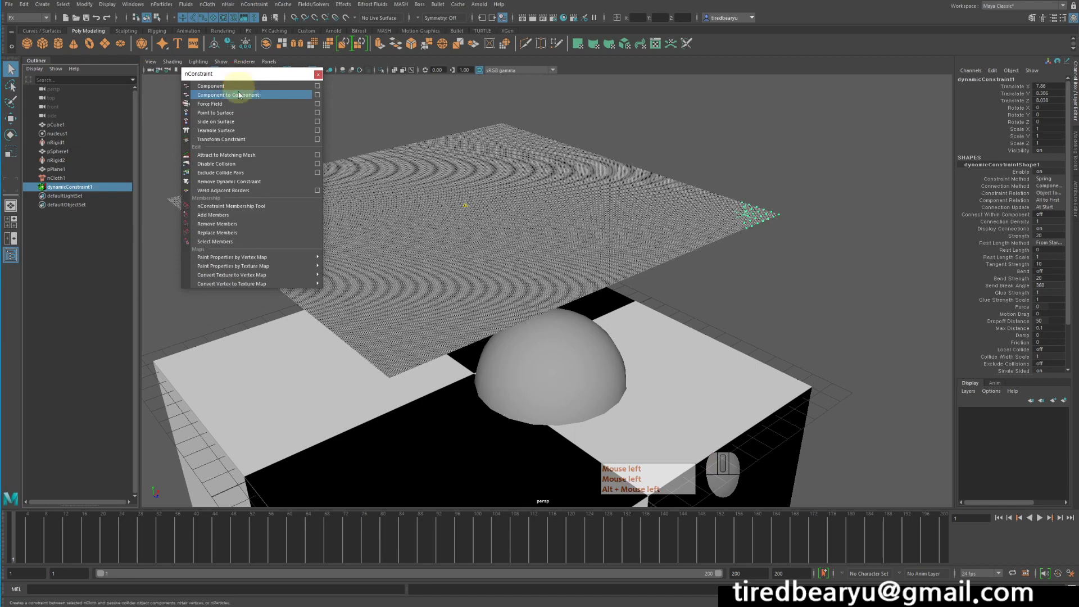
left_click(250, 206)
left_click_drag(745, 272, 722, 281, "alt")
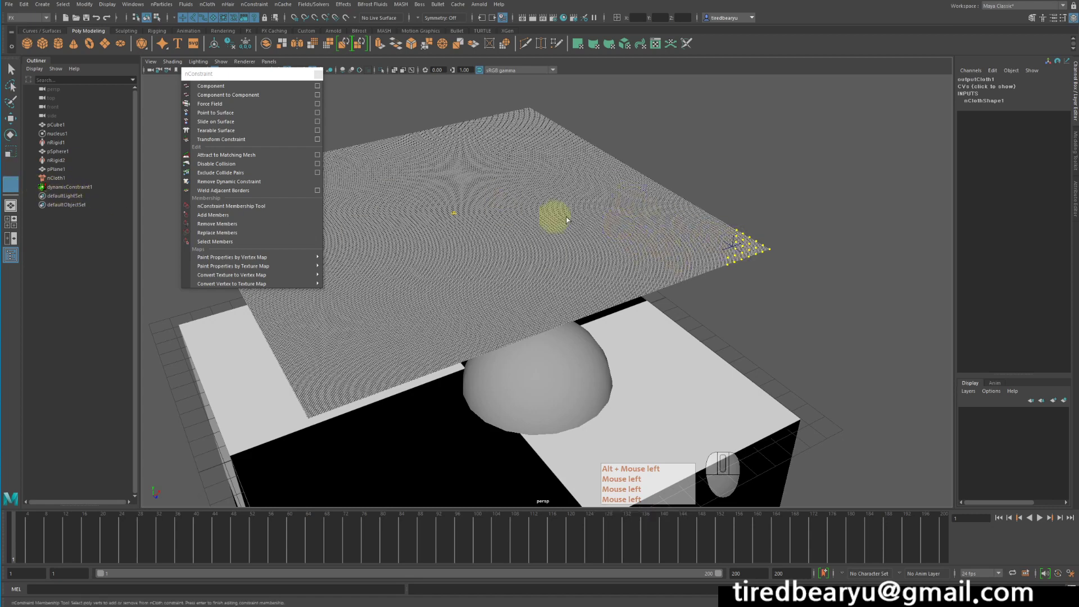
- Try several vertex selections on the cloth, settle on a small patch along the edge near the constrained corner, and add it to the constraint's members
left_click_drag(670, 249, 736, 289)
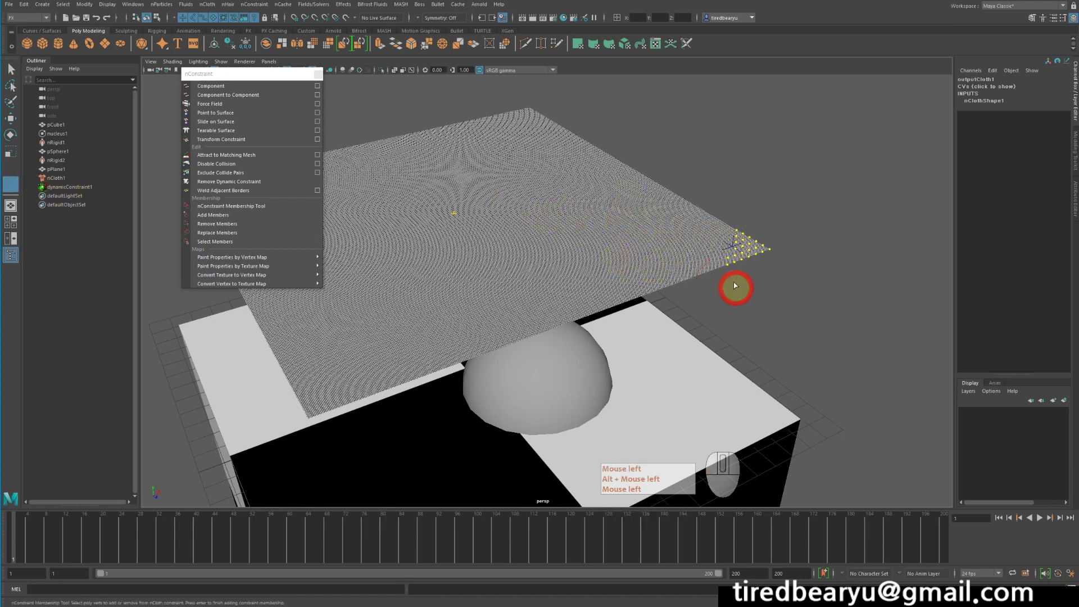
left_click_drag(636, 175, 681, 215)
left_click_drag(581, 180, 615, 242)
left_click_drag(500, 209, 534, 243)
left_click_drag(517, 209, 557, 236)
left_click_drag(534, 171, 694, 227)
left_click_drag(678, 231, 712, 280)
left_click_drag(563, 203, 702, 281)
mouse_move(659, 188)
left_mouse_down()
mouse_move(718, 227)
mouse_move(641, 174)
mouse_move(670, 201)
left_mouse_up()
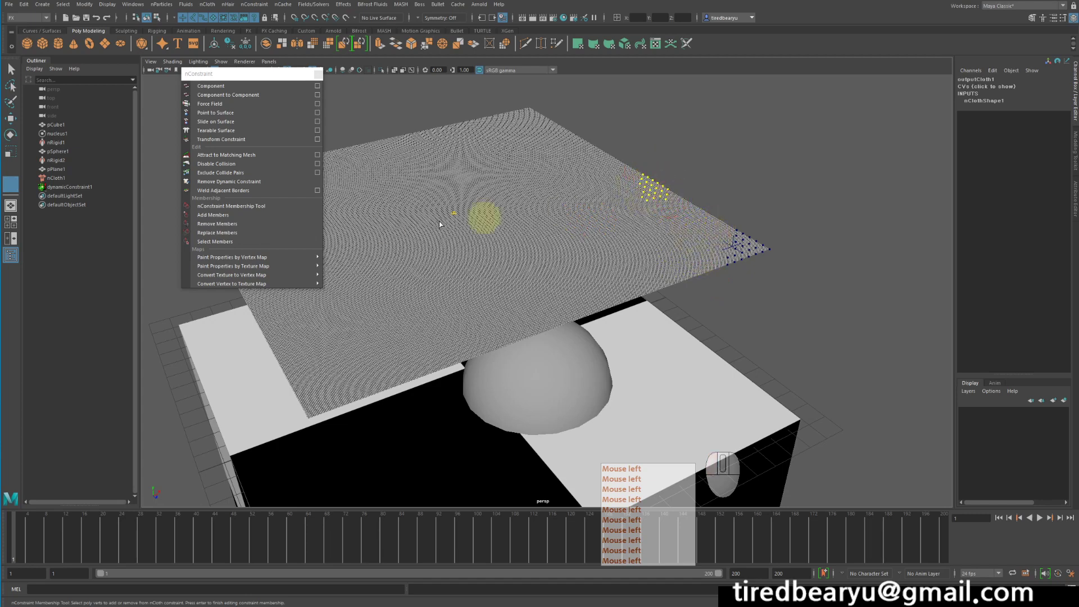
left_click(238, 217)
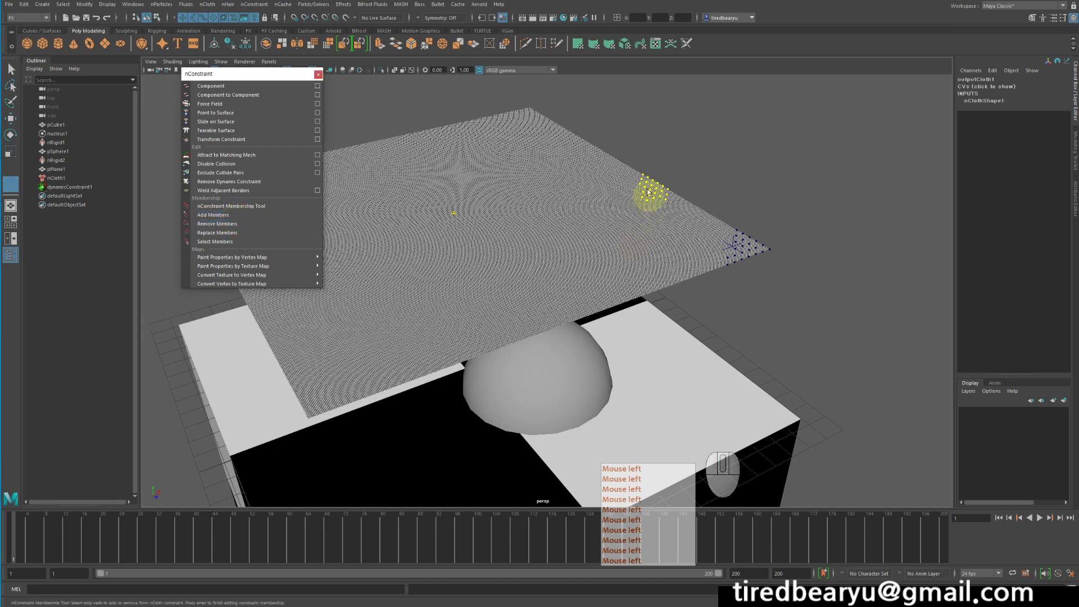
- Select the constrained vertices along one border of the cloth's corner and remove them from the constraint's members
left_click_drag(650, 238, 692, 277)
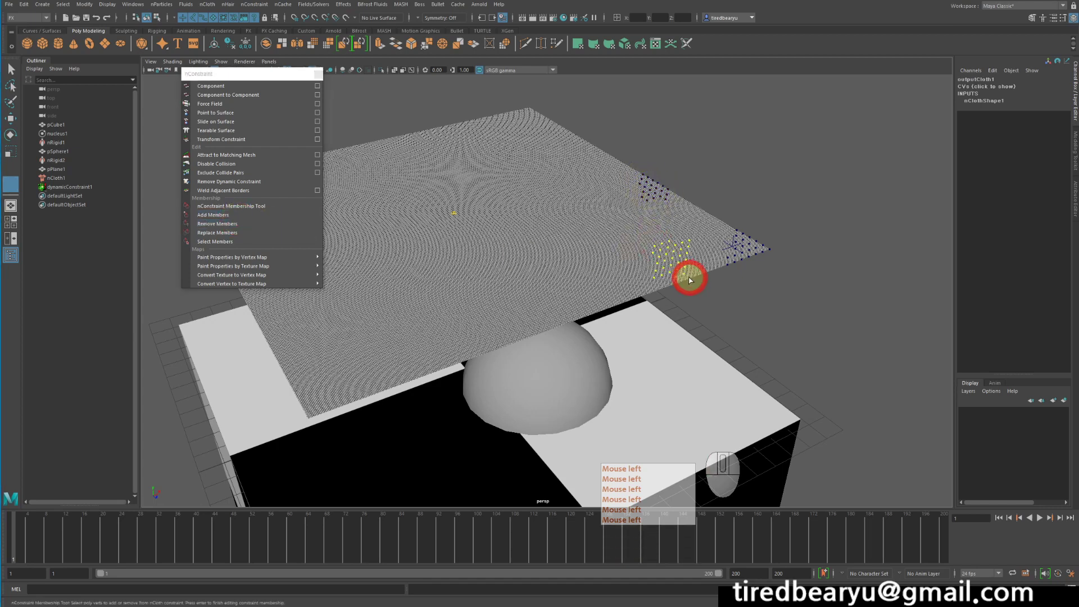
left_click_drag(605, 216, 655, 253)
left_click_drag(508, 199, 586, 234)
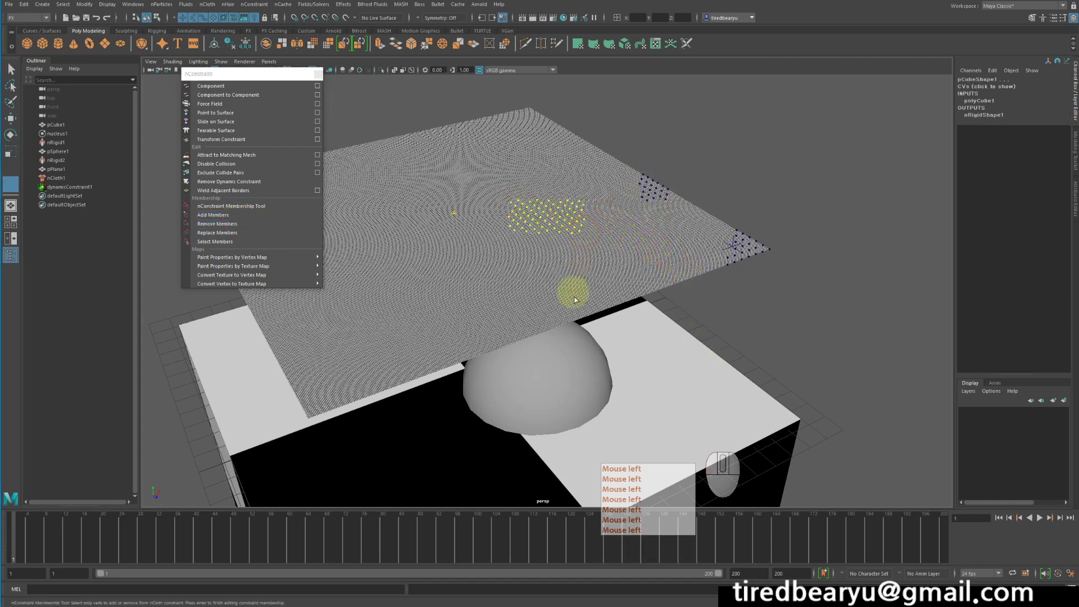
left_click_drag(741, 247, 717, 271)
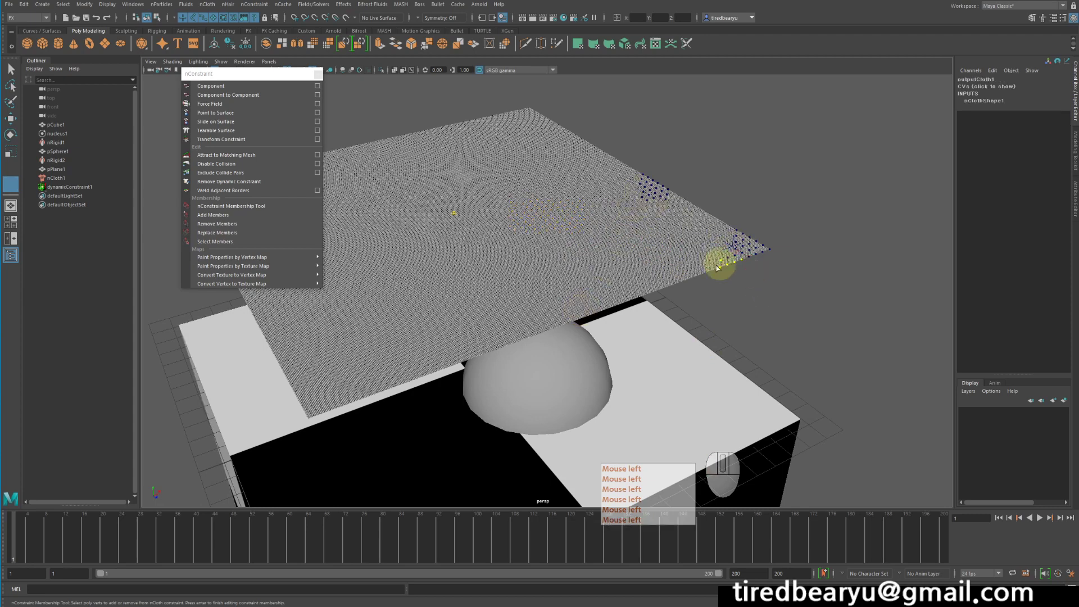
left_click(265, 227)
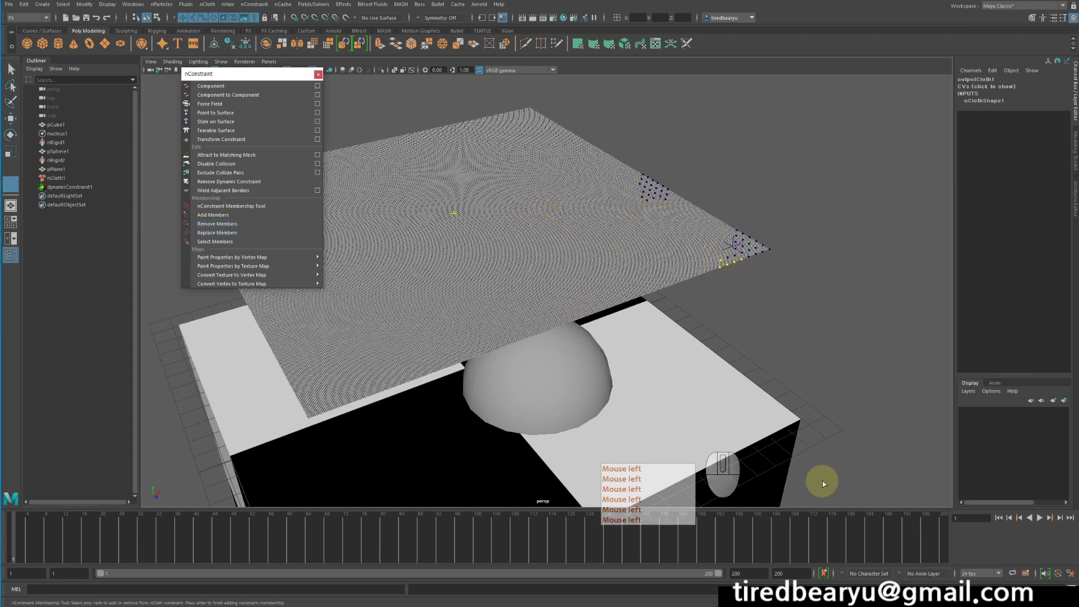
- Select a patch of vertices slightly inward from the cloth's corner and replace all the constraint's members with it
left_click(718, 291)
left_click_drag(626, 221, 675, 276)
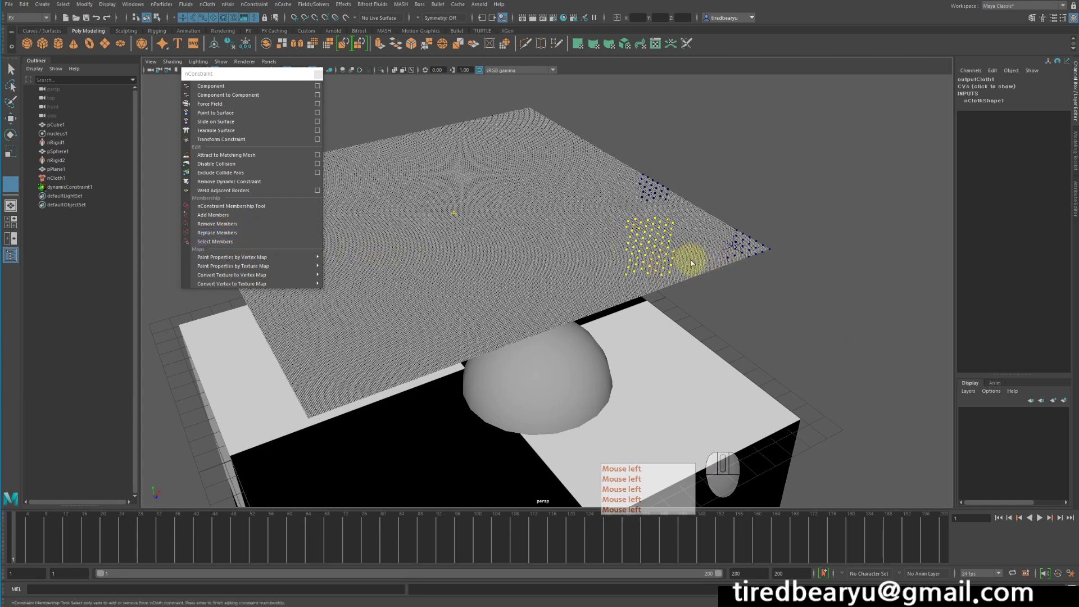
left_click_drag(627, 225, 683, 248)
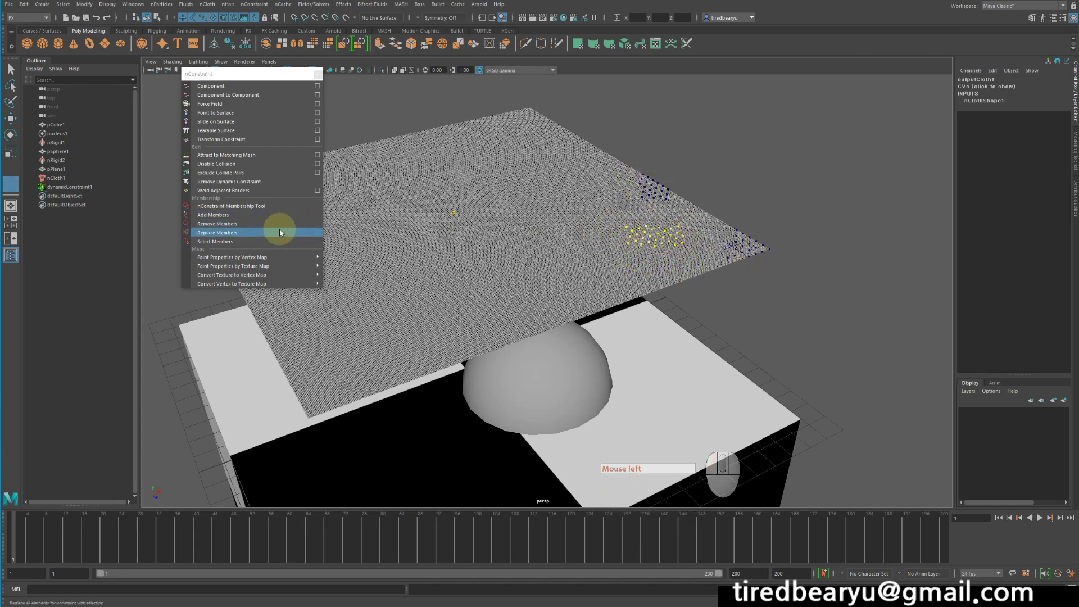
left_click(254, 231)
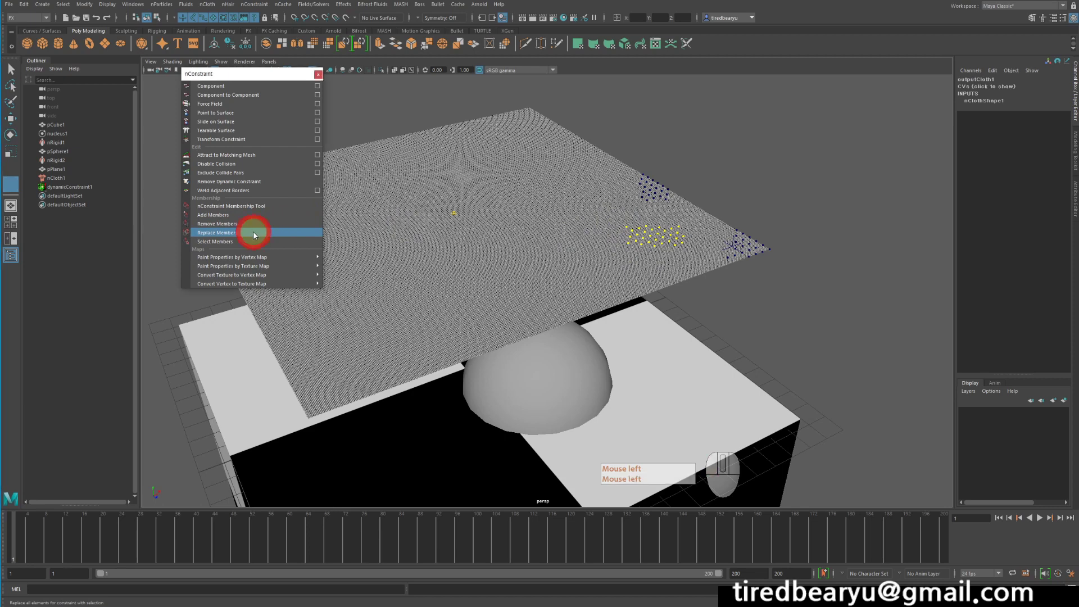
left_click(690, 201)
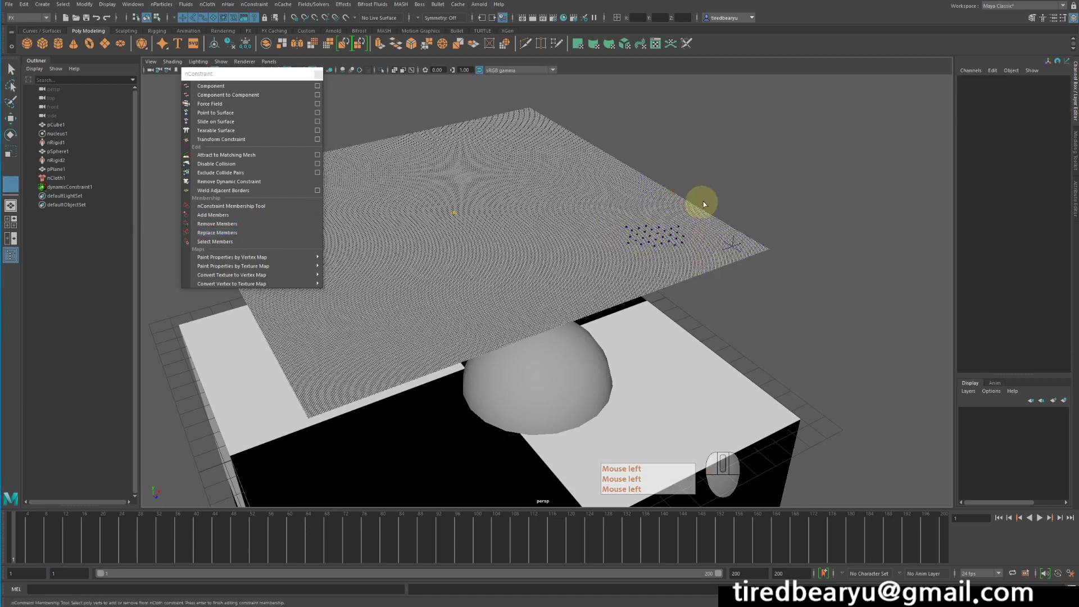
- Select dynamicConstraint1 instead of the corner vertices and select all its members on the cloth
left_click_drag(703, 201, 771, 284)
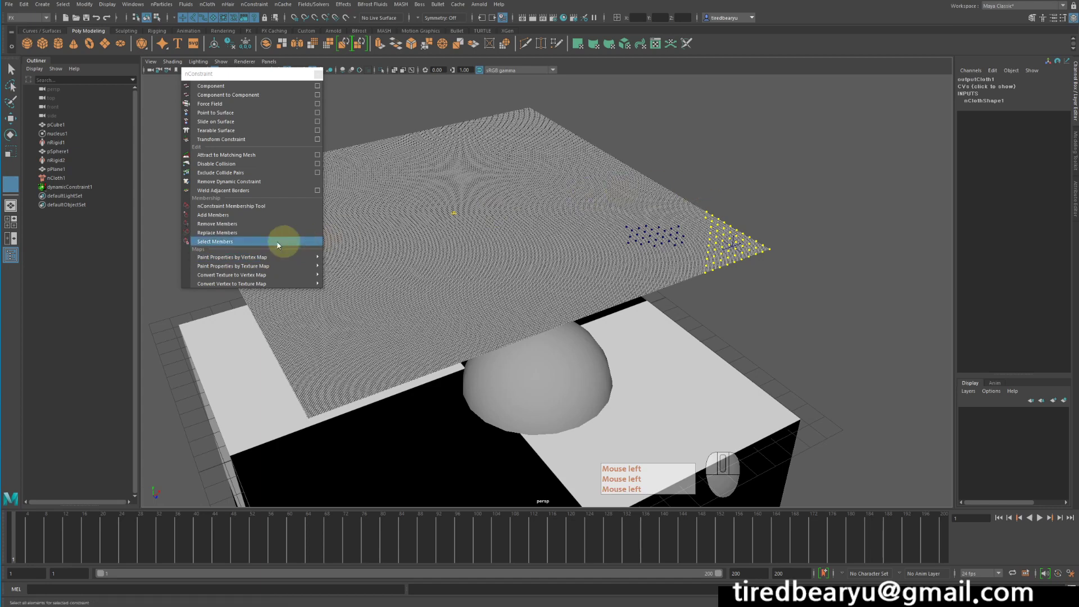
left_click_drag(87, 189, 81, 181)
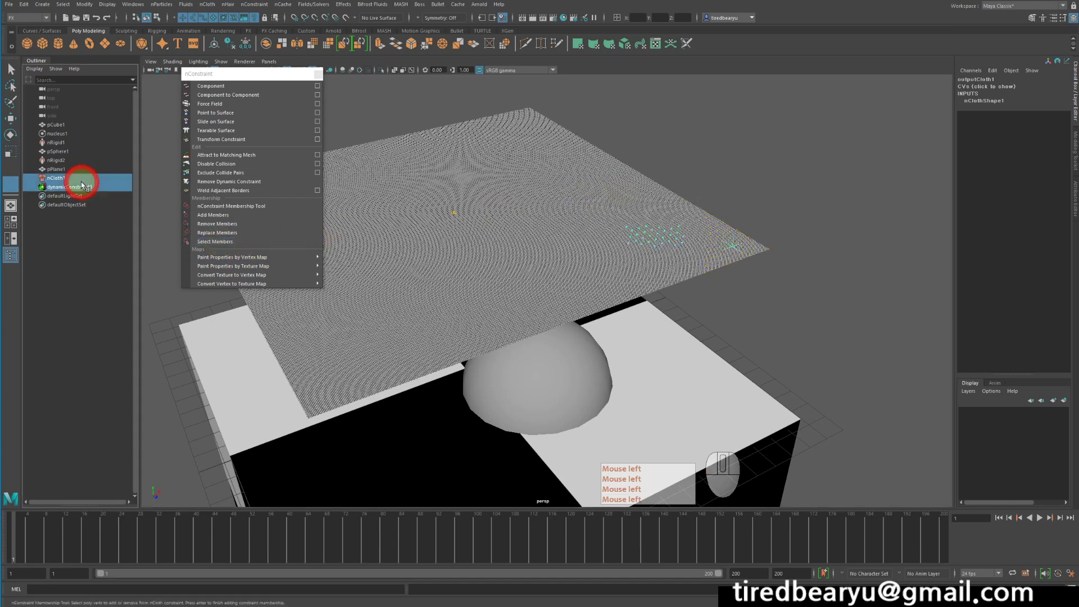
left_click(103, 186)
left_click(219, 241)
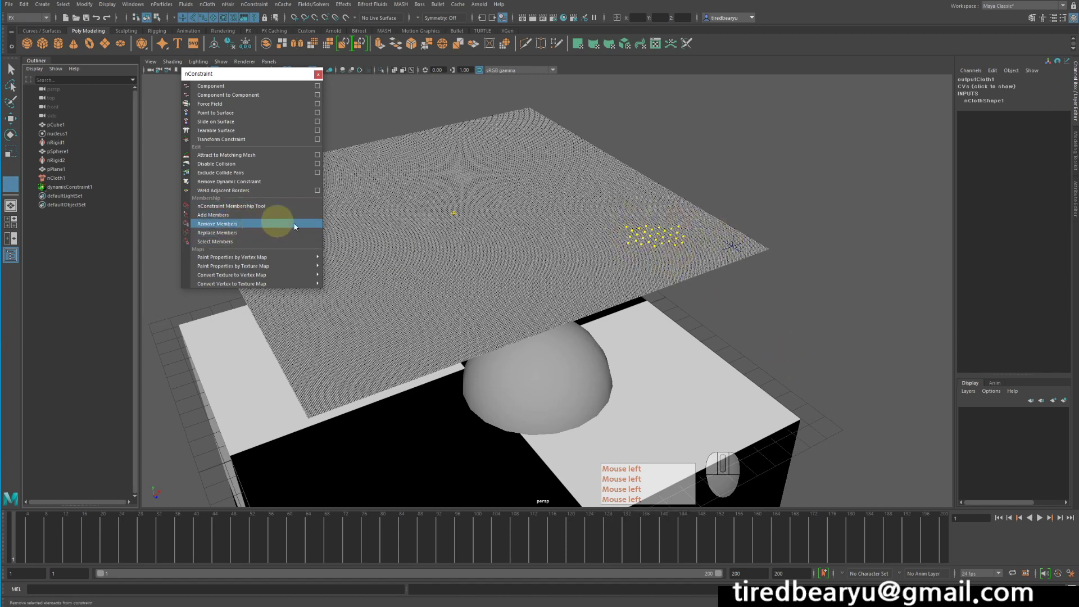
- Play the simulation with the replaced constraint members, stop it, and return to the first frame
left_click_drag(765, 219, 682, 223, "alt")
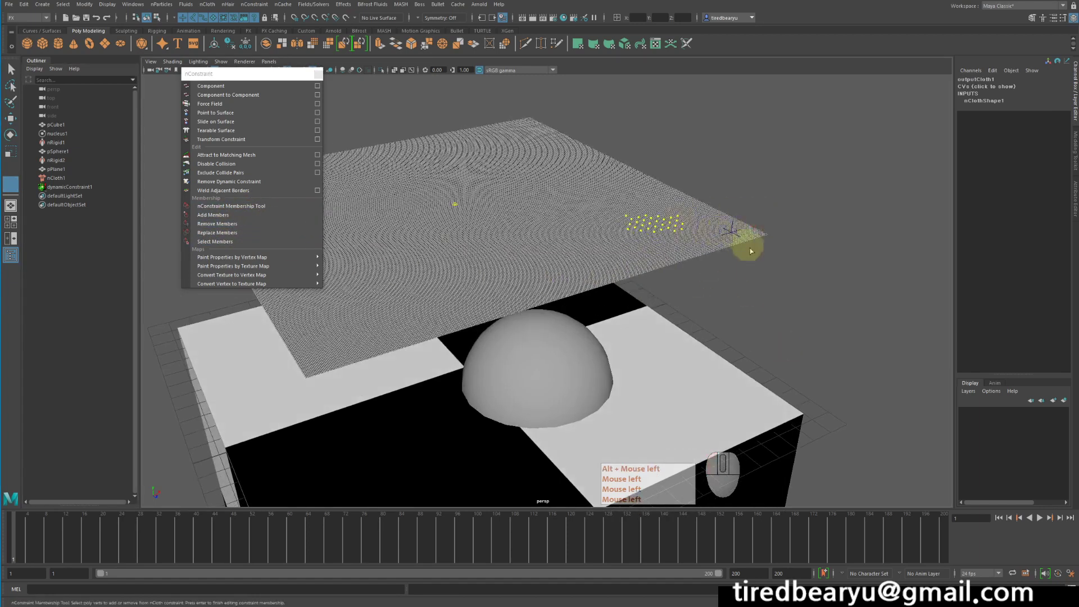
left_click(1004, 520)
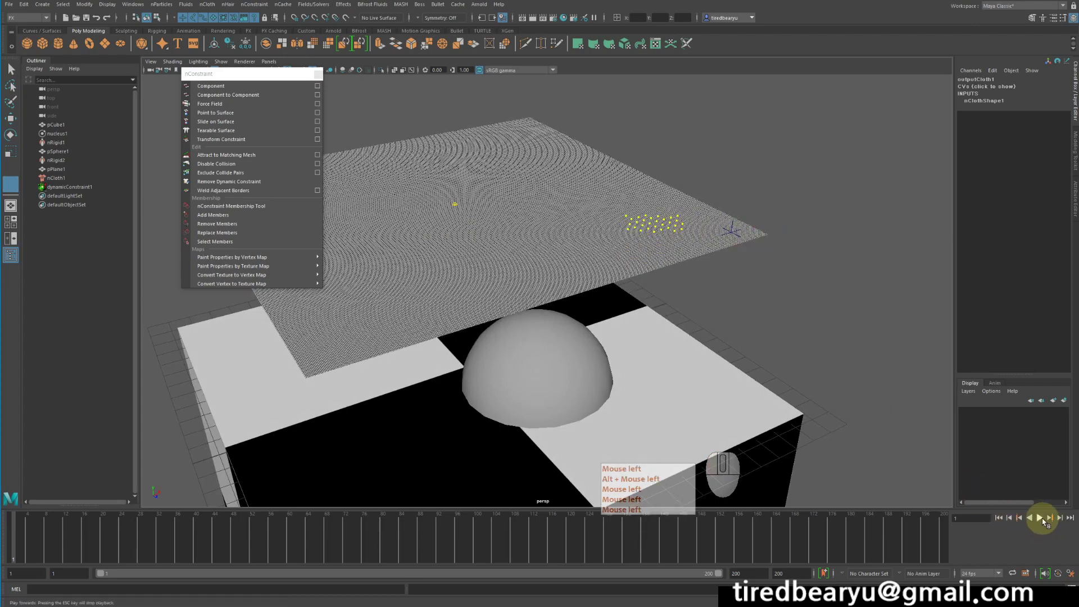
left_click(1042, 518)
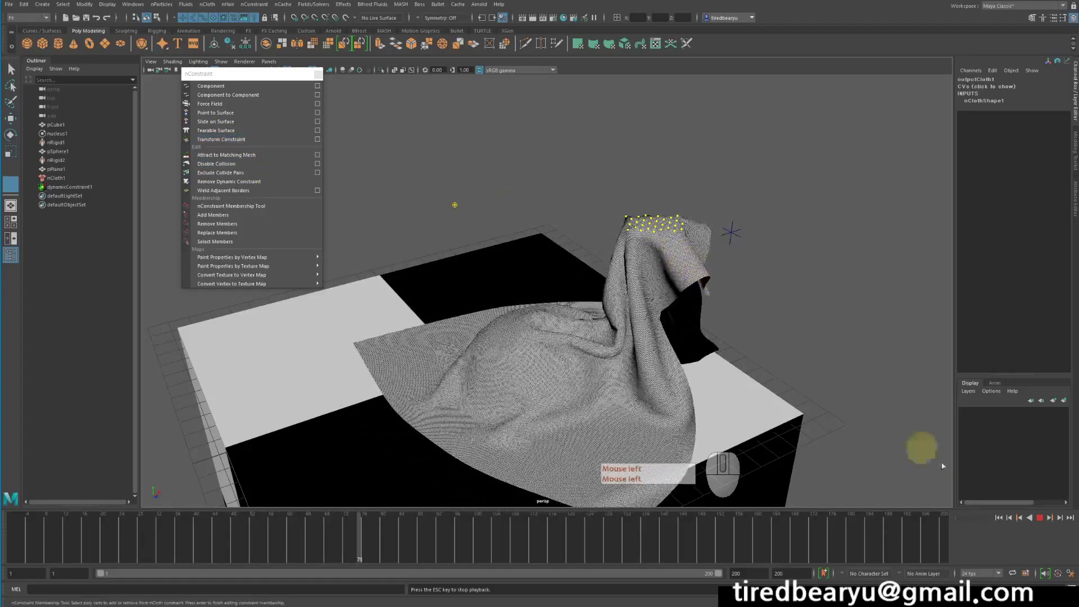
left_click(1009, 518)
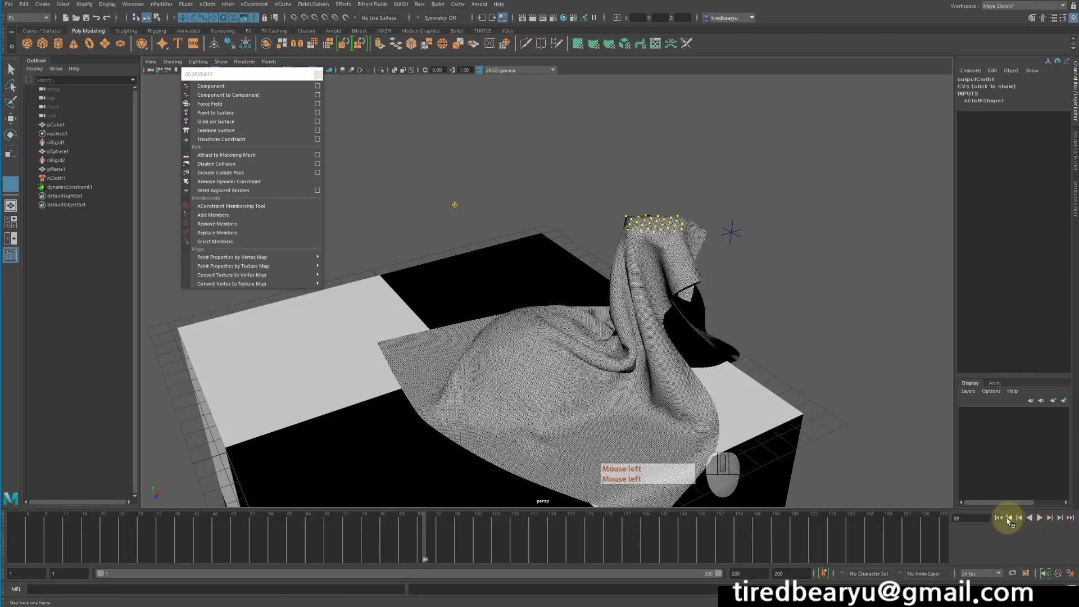
left_click(998, 518)
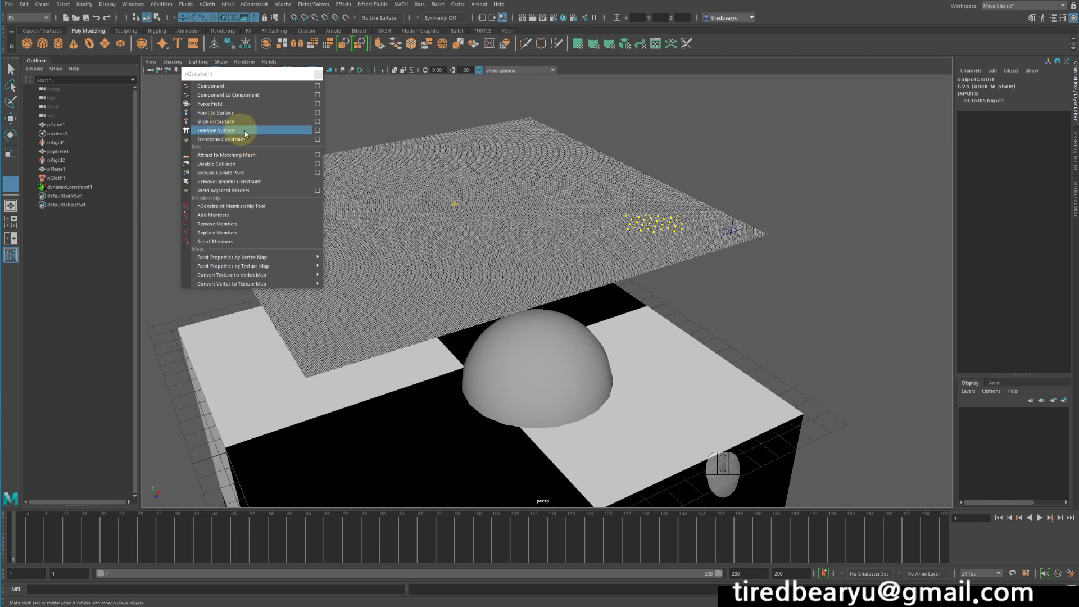
- Select a patch of cloth vertices at the edge beside the transform-constrained patch and apply a Tearable Surface constraint to them
left_click_drag(582, 197, 632, 208, "alt")
key("w")
left_click(594, 168)
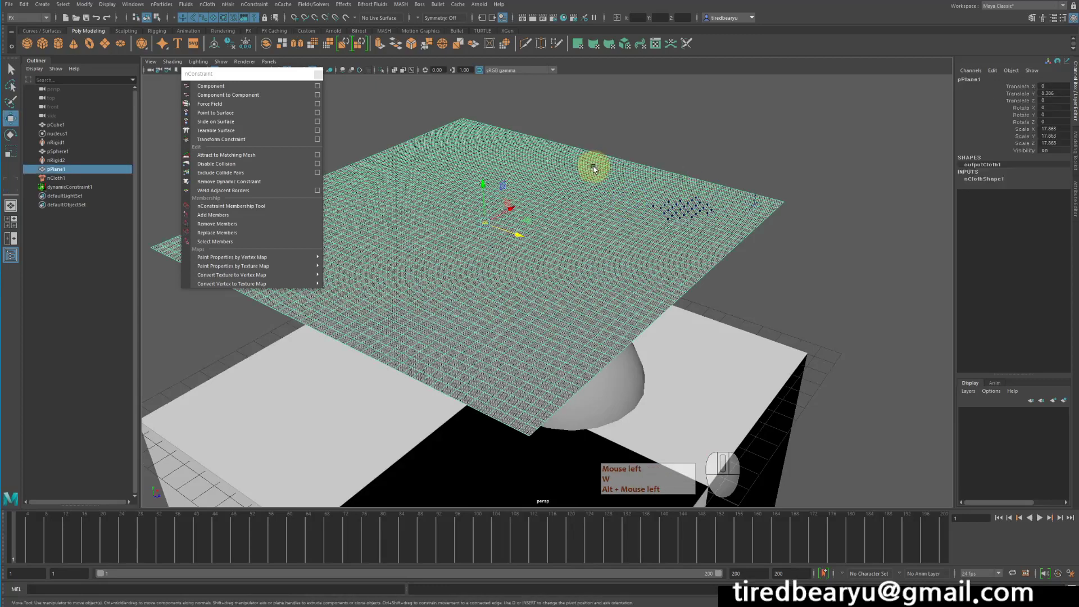
right_click_drag(588, 165, 518, 137)
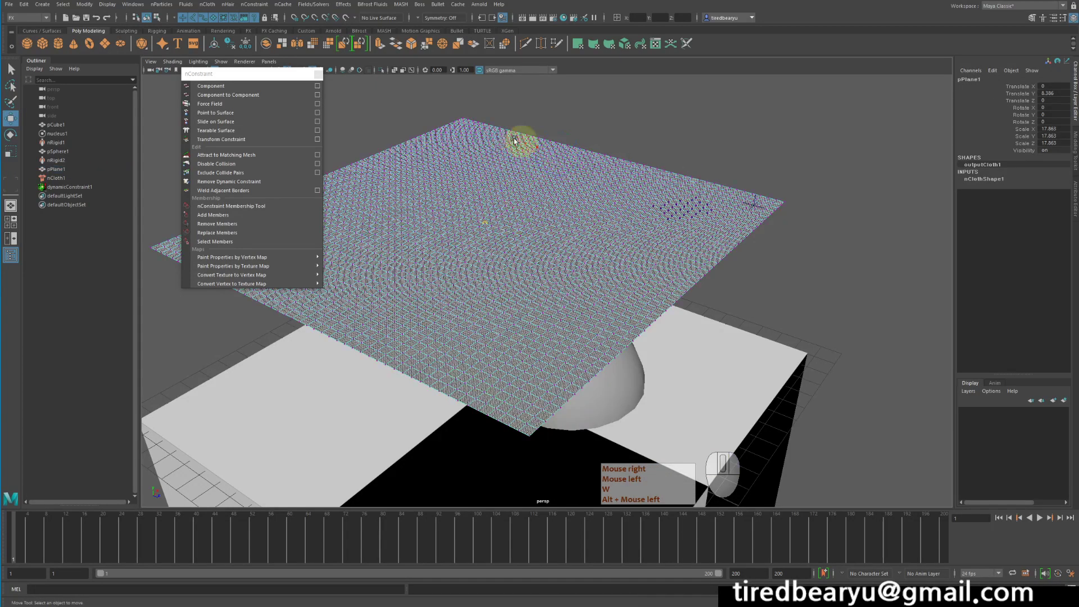
left_click_drag(483, 122, 585, 192)
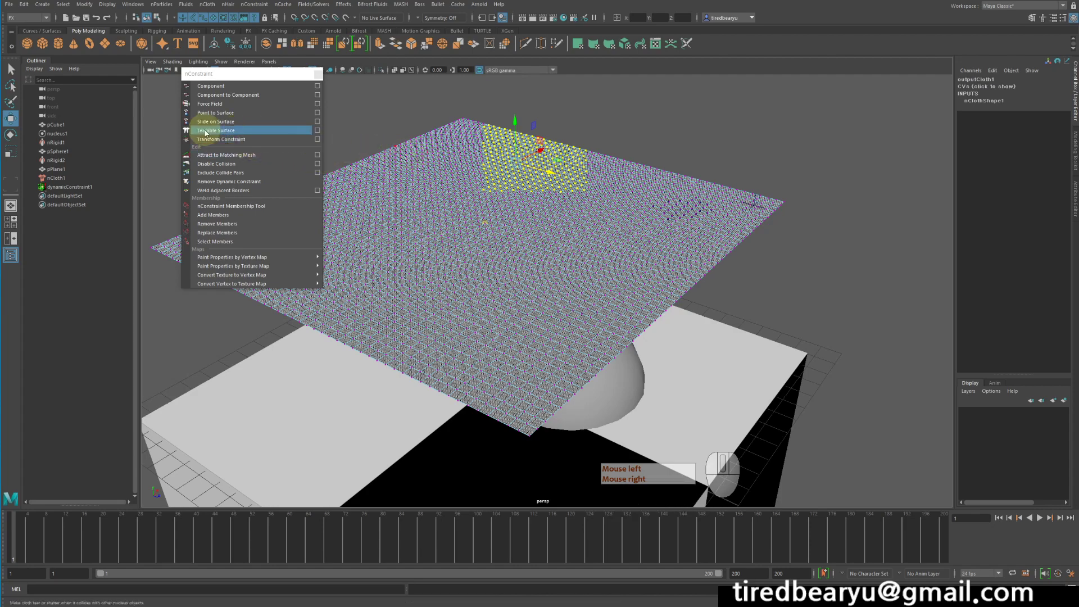
left_click(657, 132)
left_click_drag(601, 151, 631, 212)
right_click_drag(632, 211, 541, 185, "alt")
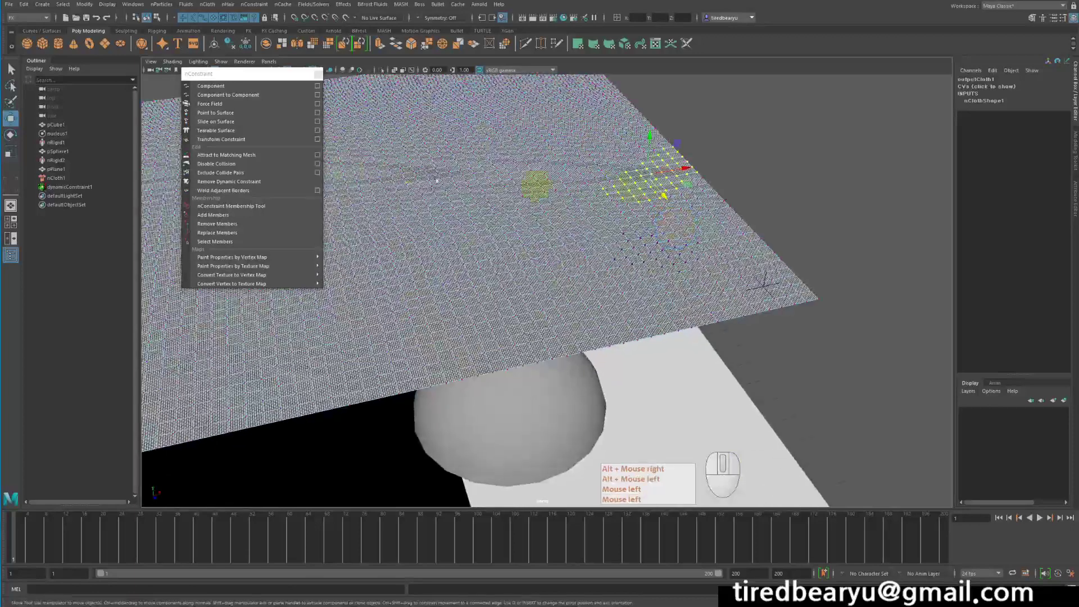
left_click(225, 133)
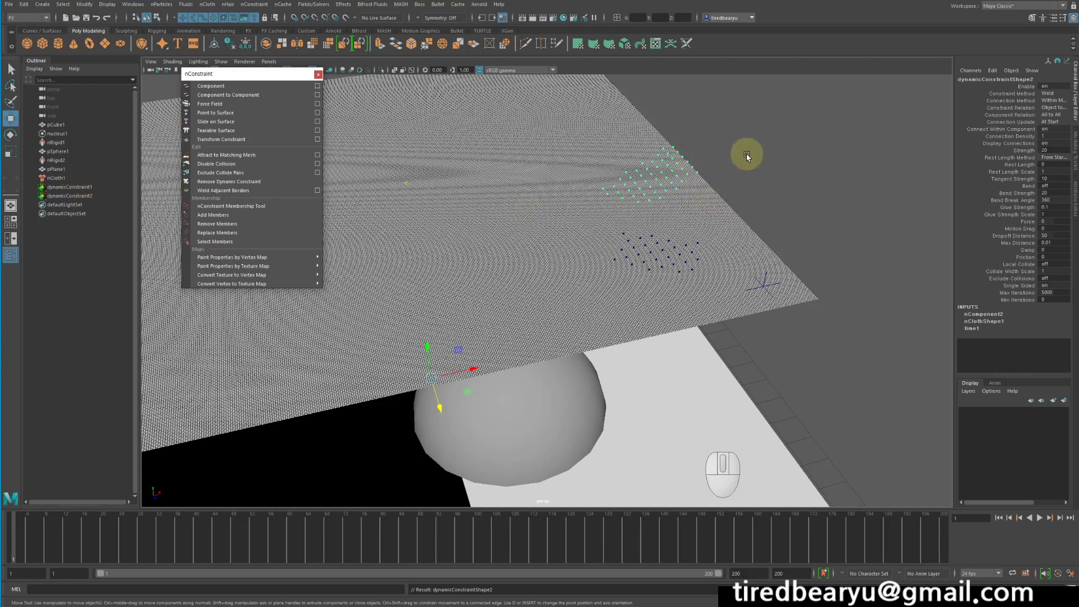
- Play the simulation with the tearable vertices, stop it partway, and examine the hanging cloth around both constrained patches
mouse_move(719, 166)
left_mouse_down("alt")
mouse_move(761, 159)
mouse_move(787, 127)
mouse_move(807, 166)
mouse_move(715, 169)
left_mouse_up("alt")
left_click(788, 127)
right_click_drag(715, 169, 723, 181, "alt")
middle_click_drag(723, 180, 734, 203, "alt")
left_click(734, 202, "alt")
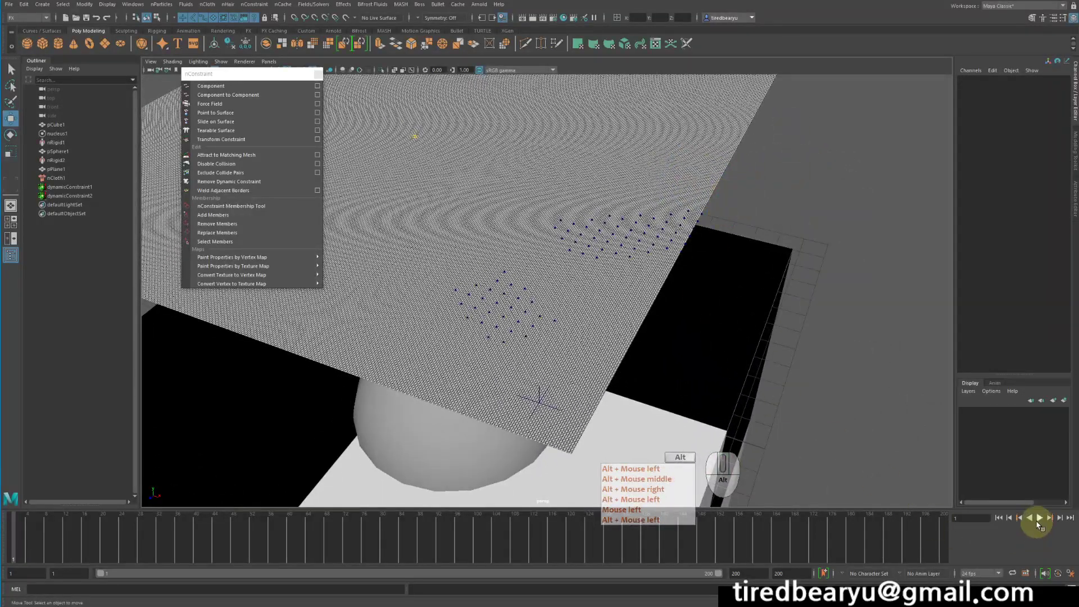
left_click(1038, 518)
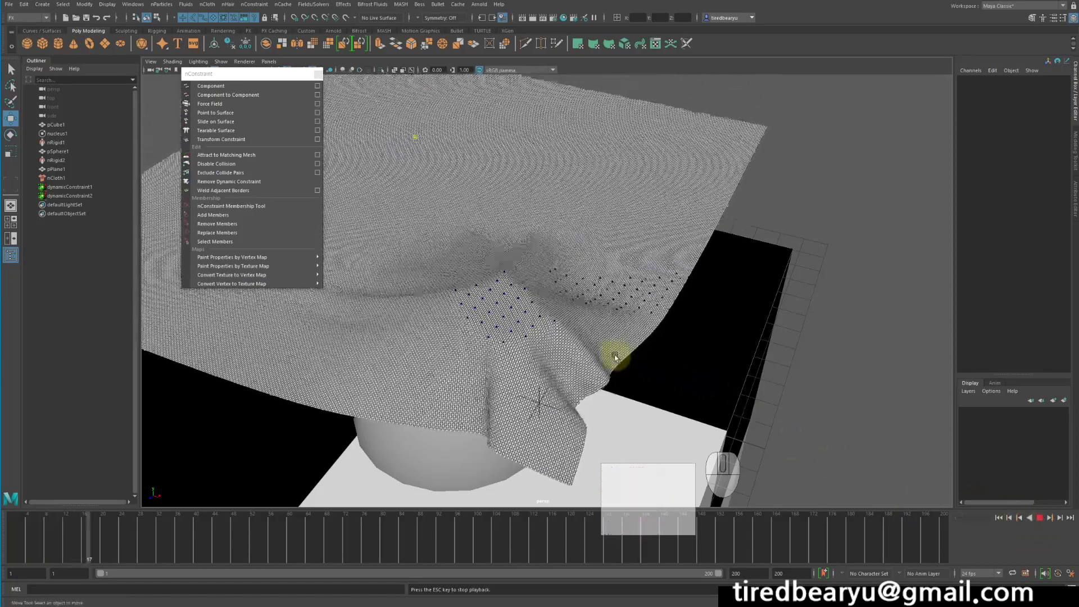
mouse_move(590, 349)
left_mouse_down("alt")
mouse_move(522, 310)
mouse_move(578, 332)
left_mouse_up("alt")
left_click(1038, 519)
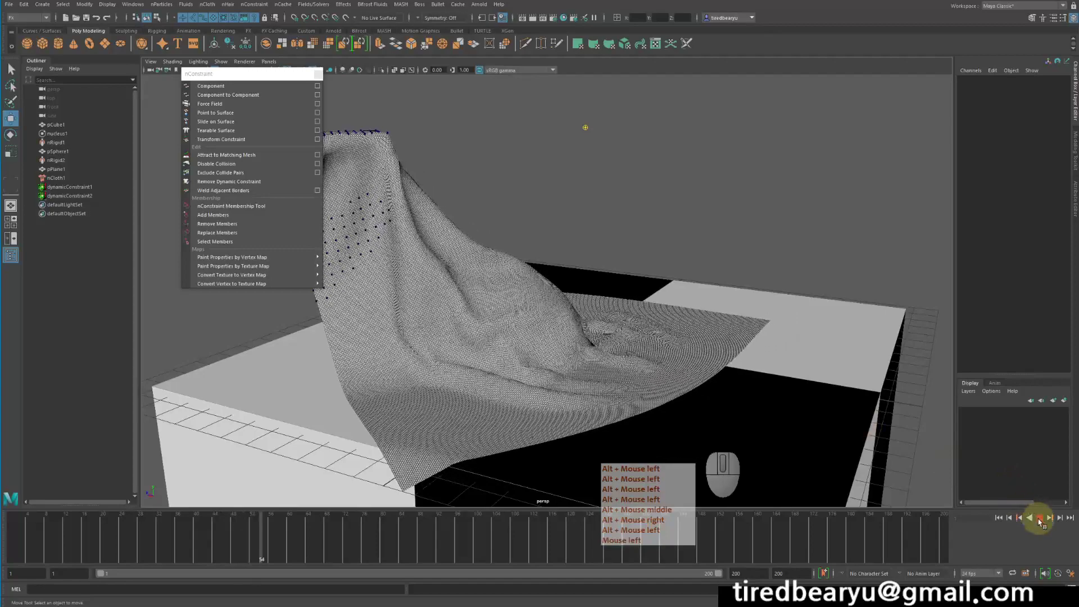
left_click(1038, 521)
middle_click_drag(525, 279, 710, 305, "alt")
left_click_drag(710, 306, 679, 295, "alt")
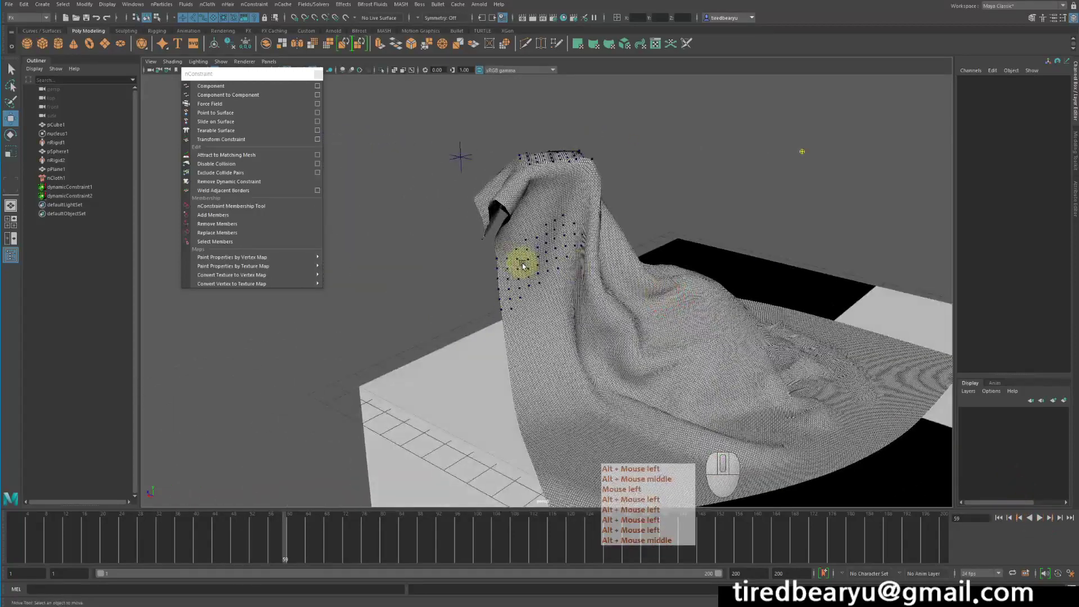
- Open the attributes of dynamicConstraint2, the tearable surface constraint, and run the simulation a little further before stopping it
left_click(500, 207)
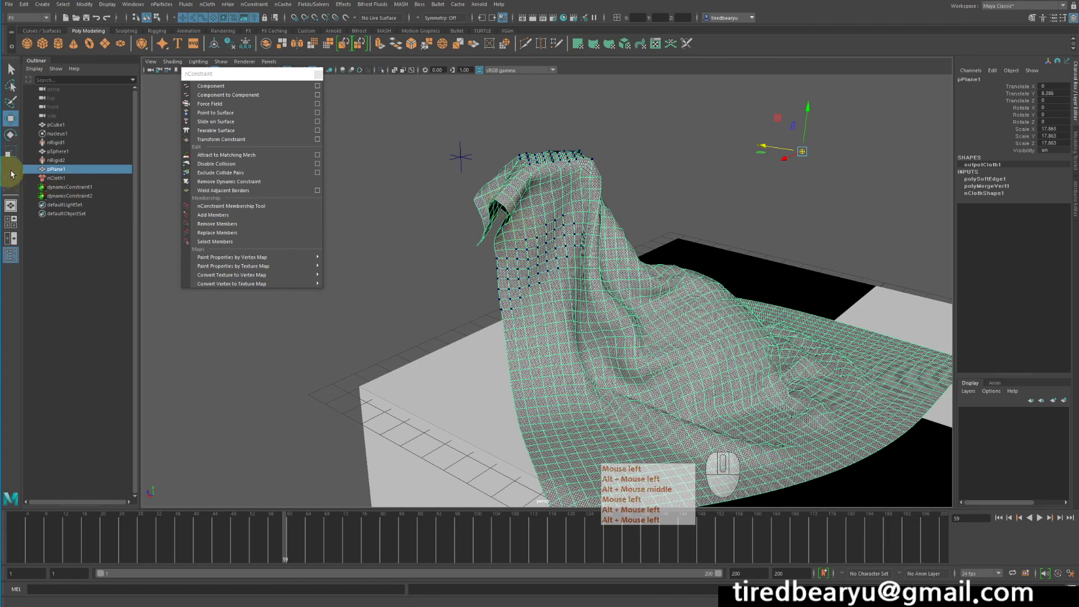
left_click(61, 188)
left_click(65, 196)
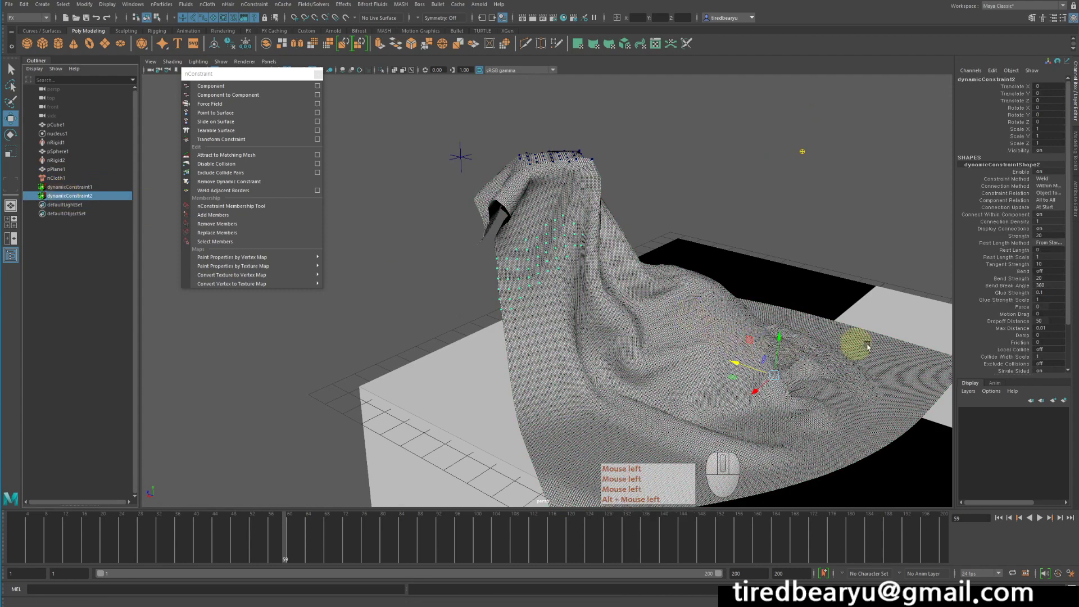
key("ctrl+a")
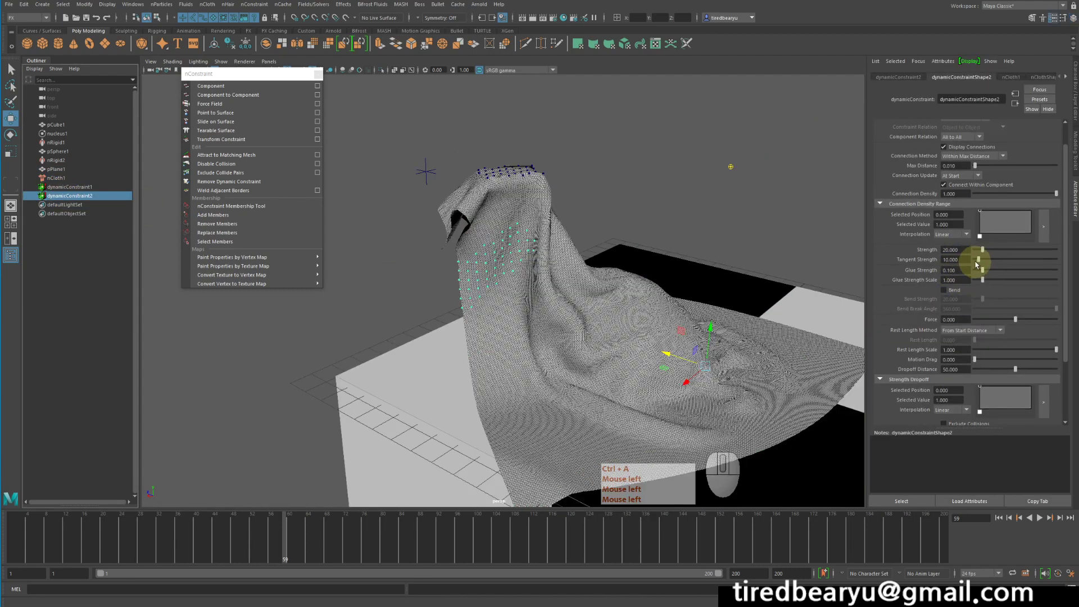
left_click(1040, 519)
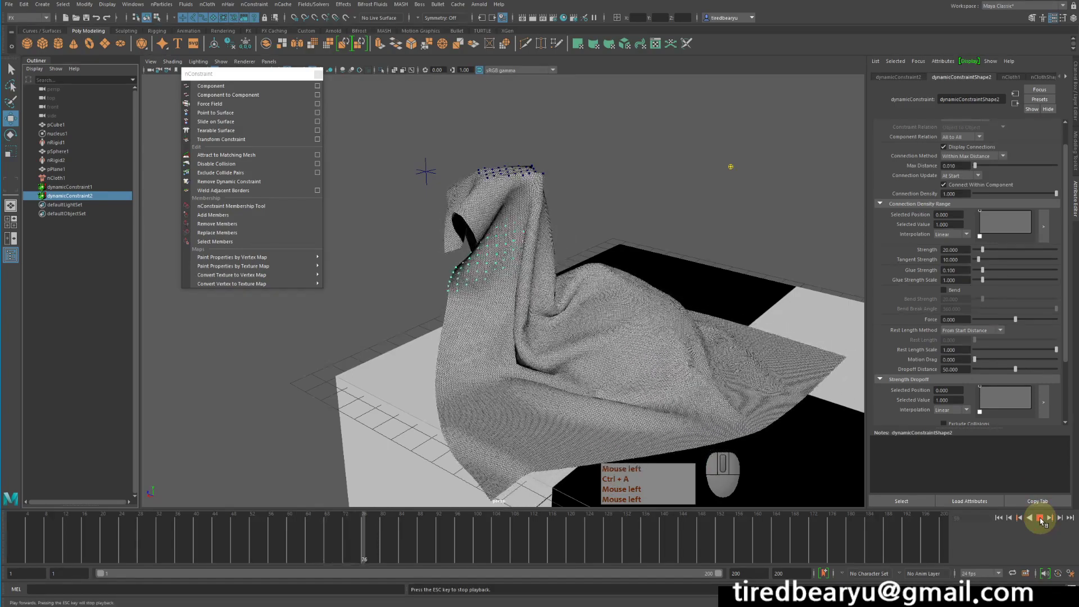
left_click(1040, 518)
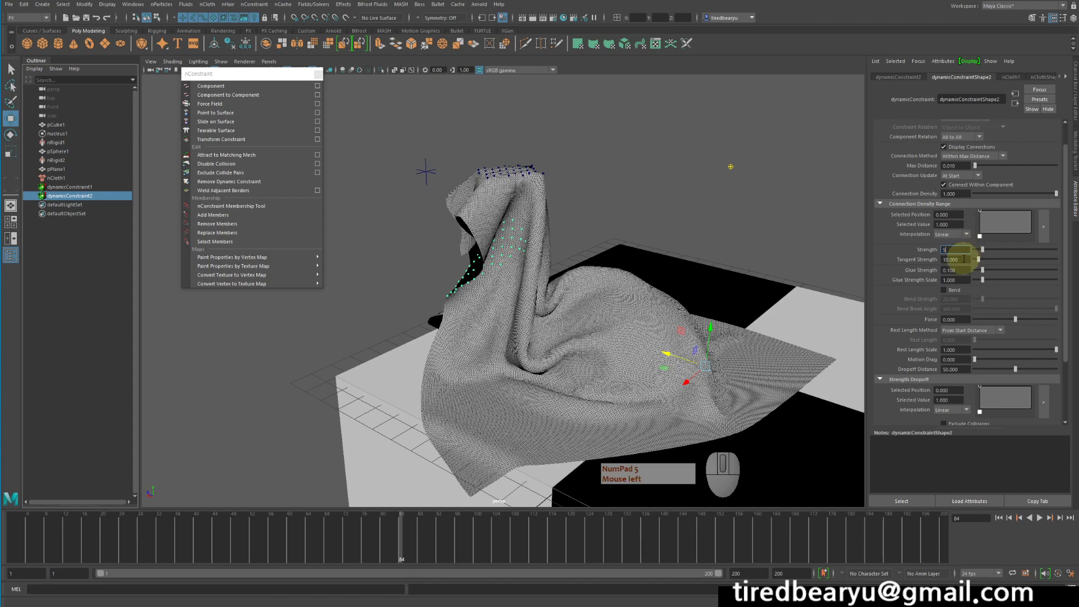
- Set the tearable constraint's Strength to 5 and Tangent Strength to 2, and run the simulation from the first frame before stopping it
type("2")
key("Return")
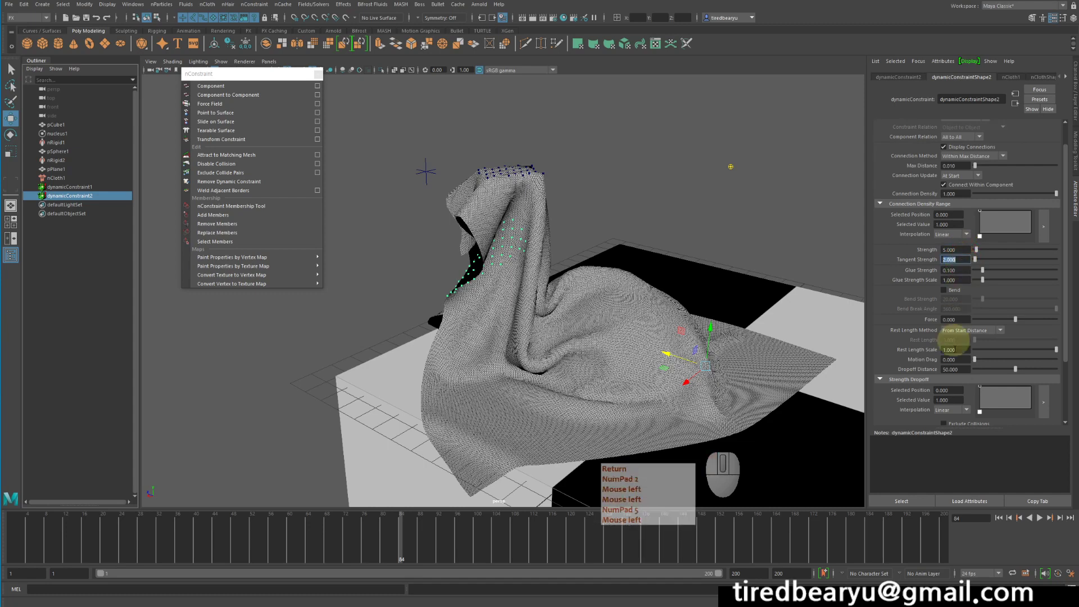
left_click(1001, 519)
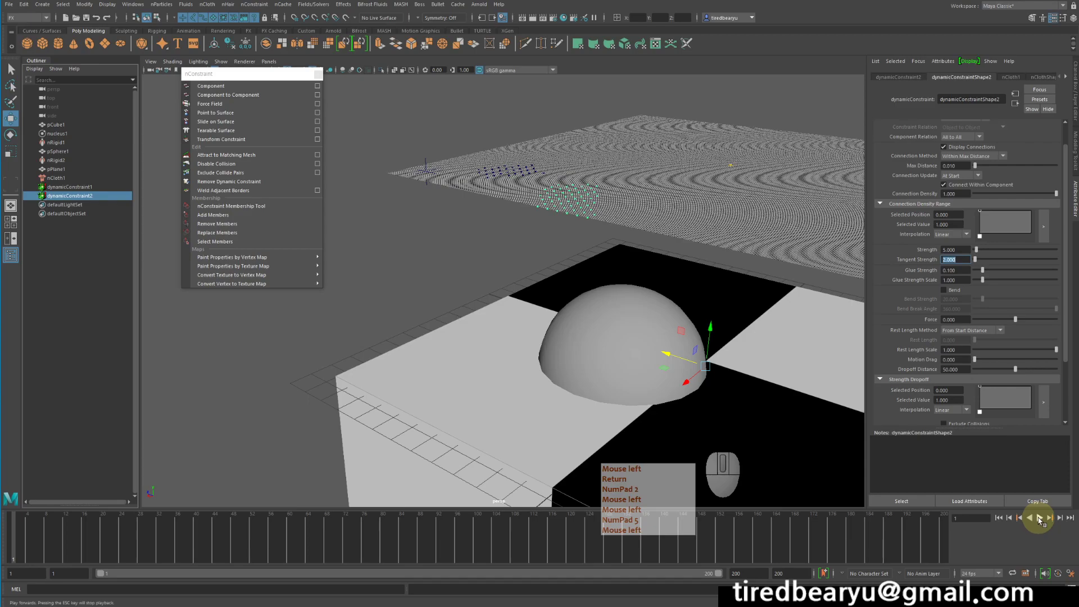
left_click(1039, 518)
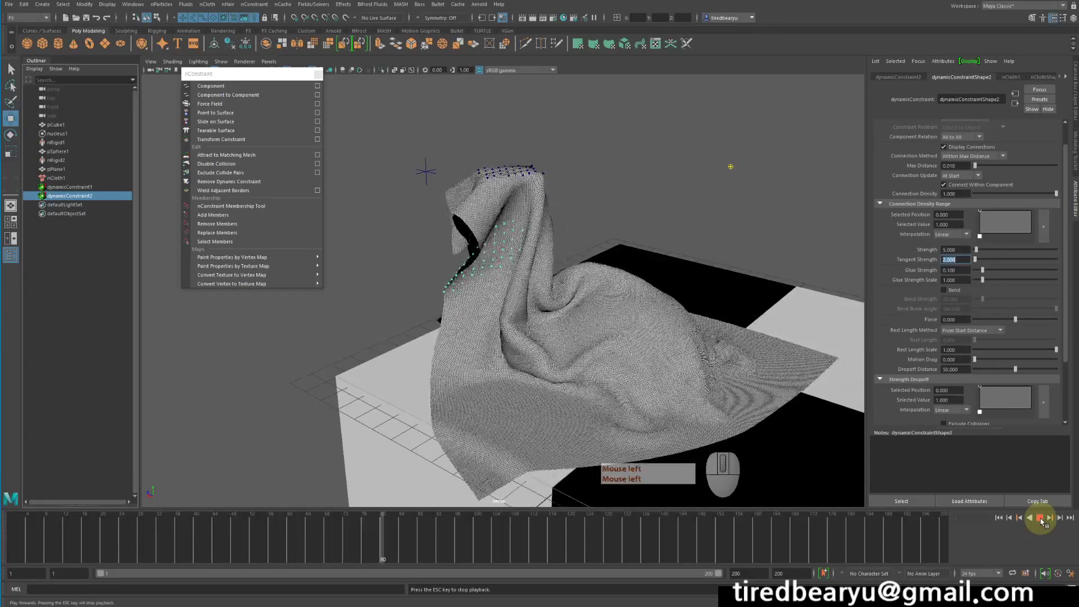
left_click(1040, 519)
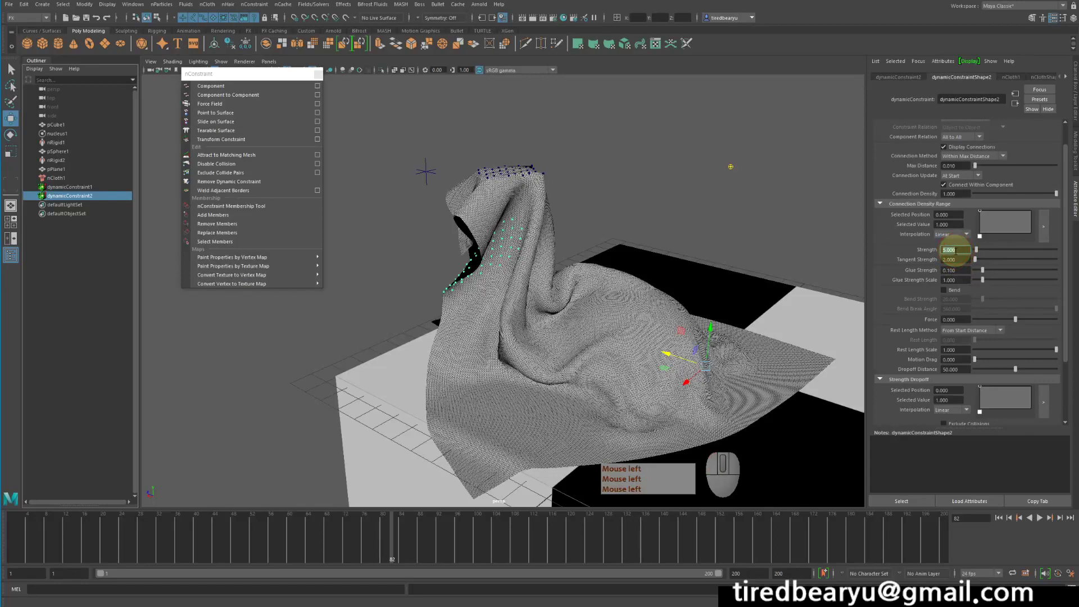
- Lower the tearable constraint's Strength to 2 and Tangent Strength to 1
type("2")
double_click(955, 260)
type("1")
key("Return")
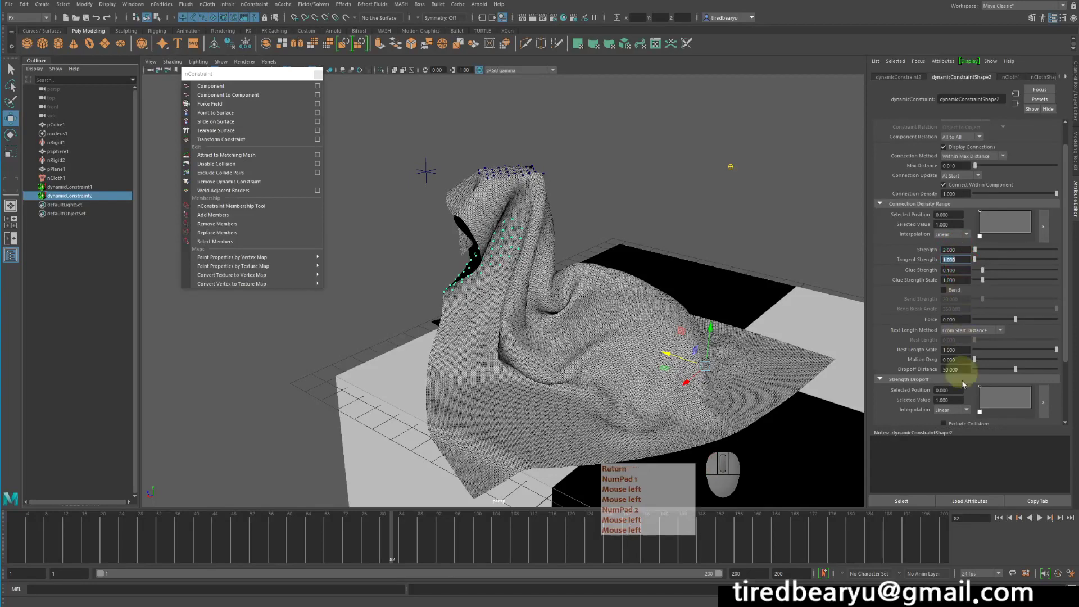
- Replay the simulation from the first frame with the lowered strengths, stop it, and examine the tearable patch up close
left_click(1002, 518)
left_click(1040, 518)
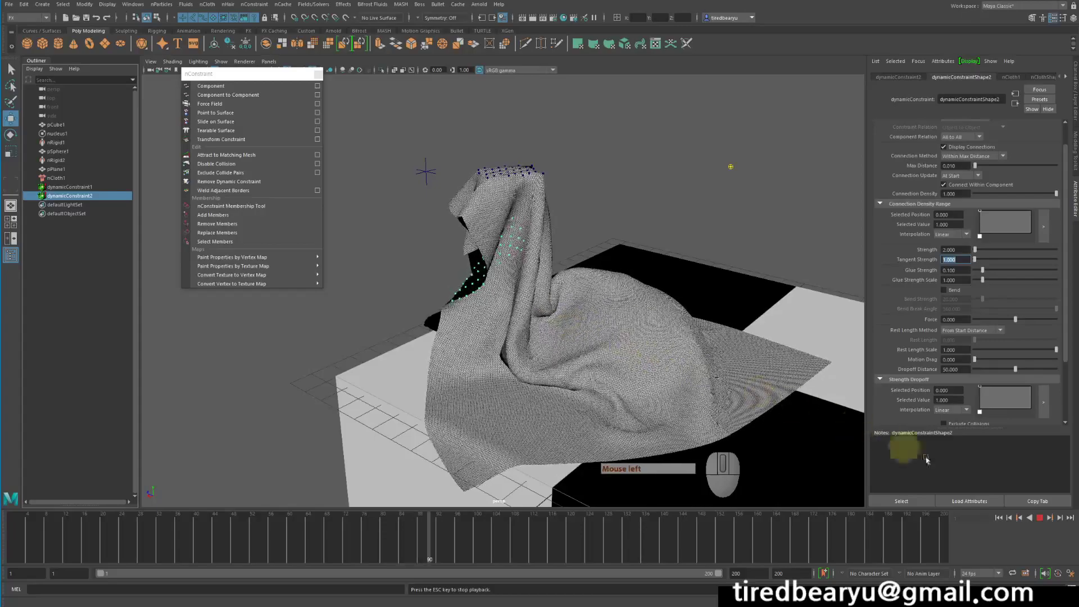
left_click(1039, 517)
left_click_drag(585, 349, 542, 340, "alt")
right_click_drag(542, 340, 578, 314, "alt")
left_click_drag(562, 307, 517, 292, "alt")
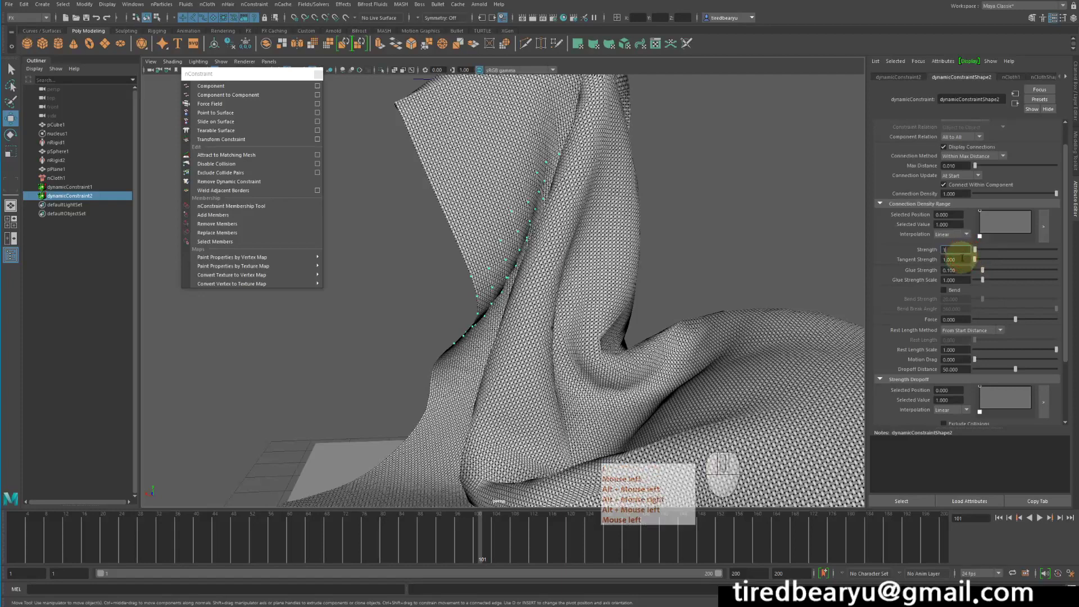
- Set the tearable constraint's Strength to 1 and Tangent Strength to 0.1, and replay the simulation while examining the tearable patch
type(".1")
key("Return")
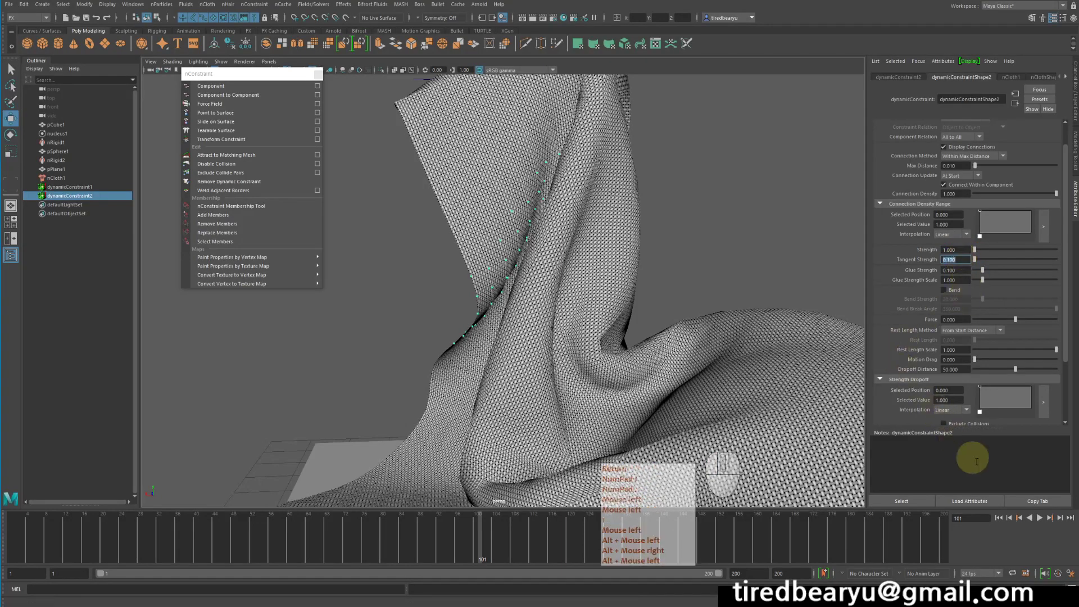
left_click(999, 518)
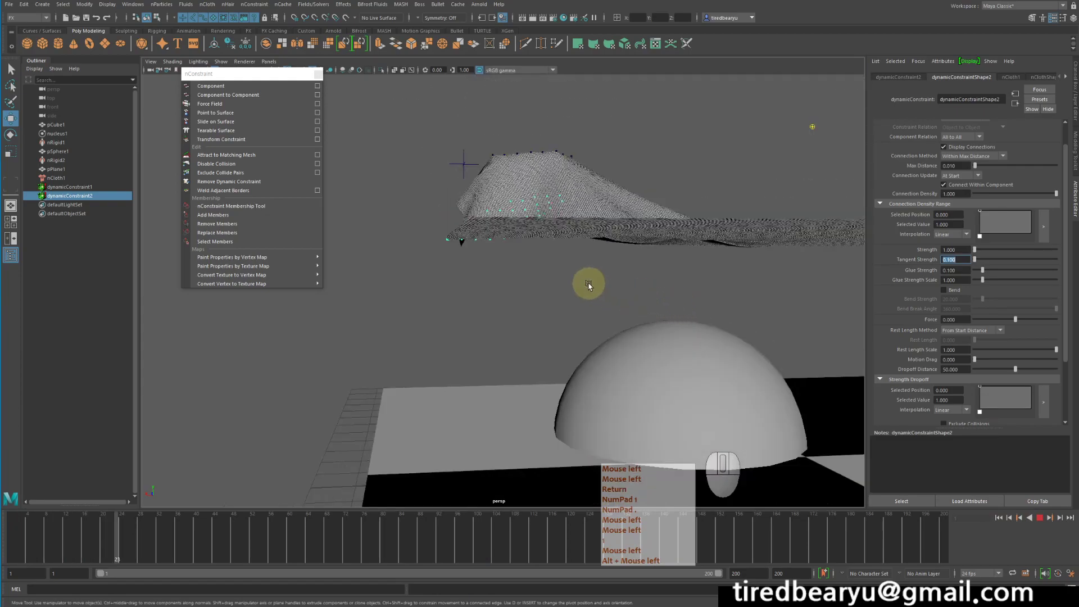
left_click_drag(548, 276, 562, 282, "alt")
right_click_drag(562, 281, 677, 292, "alt")
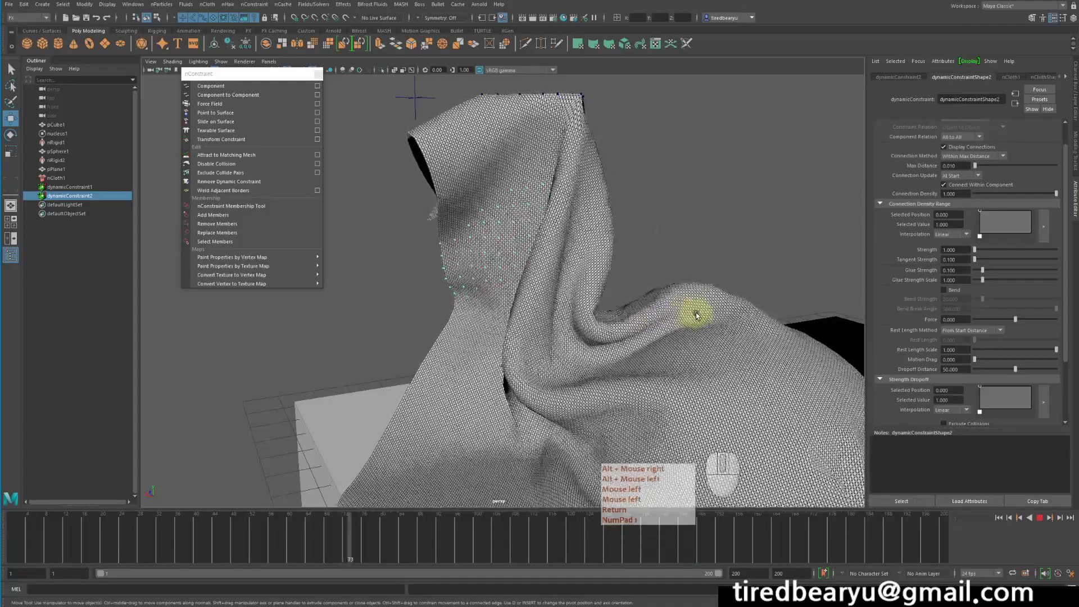
left_click_drag(683, 309, 889, 435, "alt")
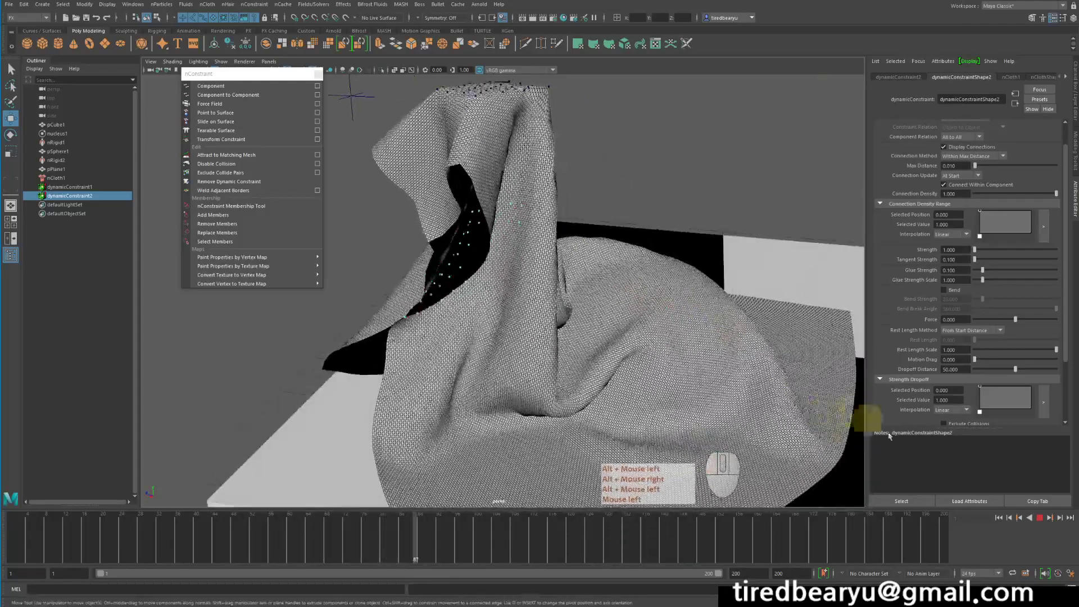
left_click(1040, 518)
left_click_drag(506, 315, 577, 336, "alt")
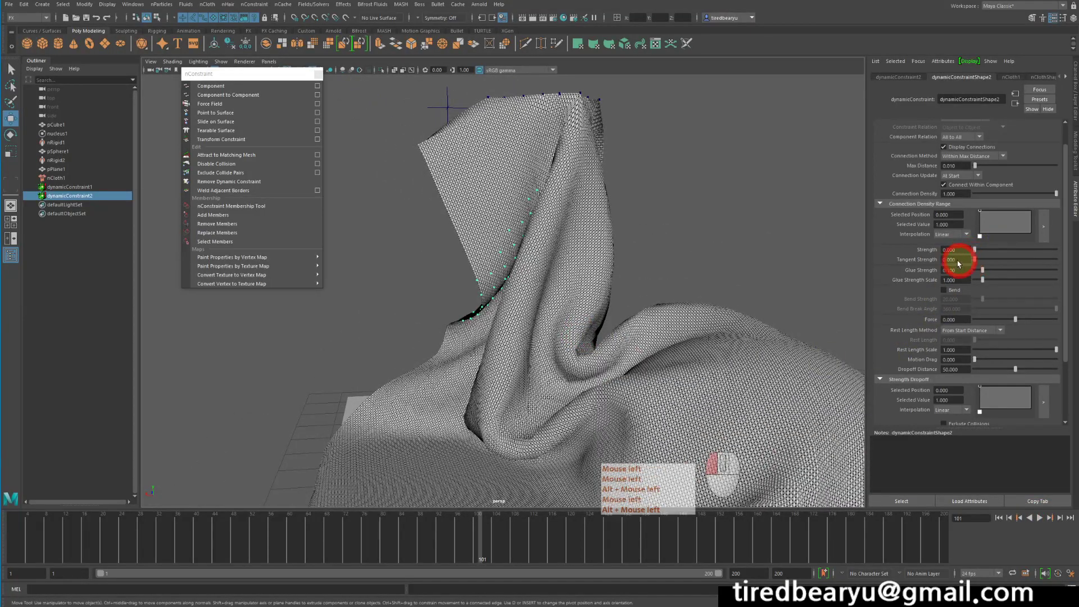
- Simulate from the first frame with Strength and Tangent Strength set to 0, stop partway, and return to the first frame
left_click(999, 518)
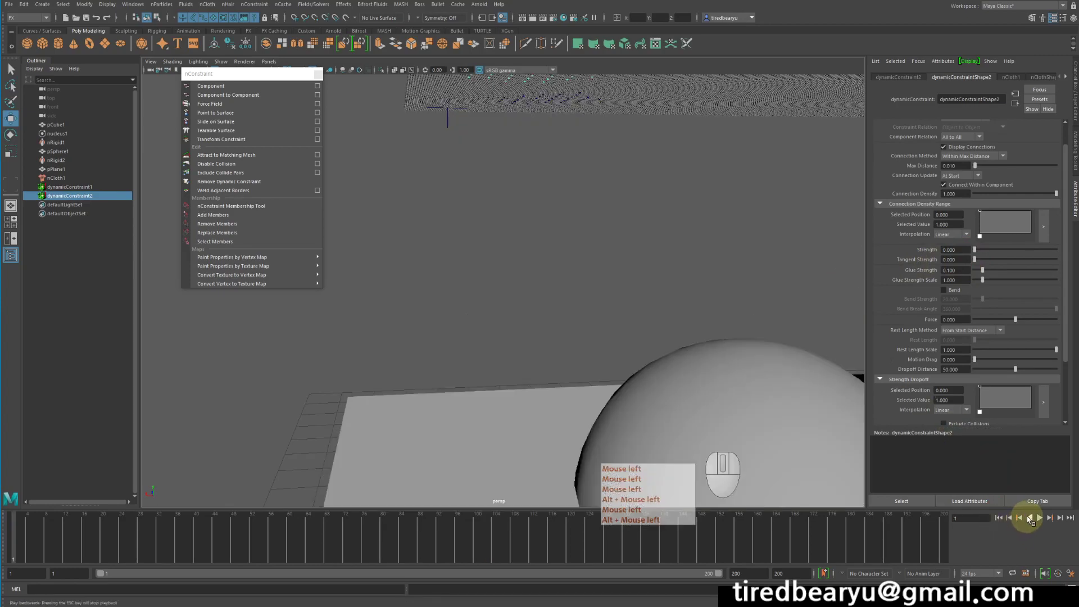
left_click(1039, 517)
right_click_drag(680, 279, 638, 277, "alt")
left_click_drag(639, 277, 557, 262, "alt")
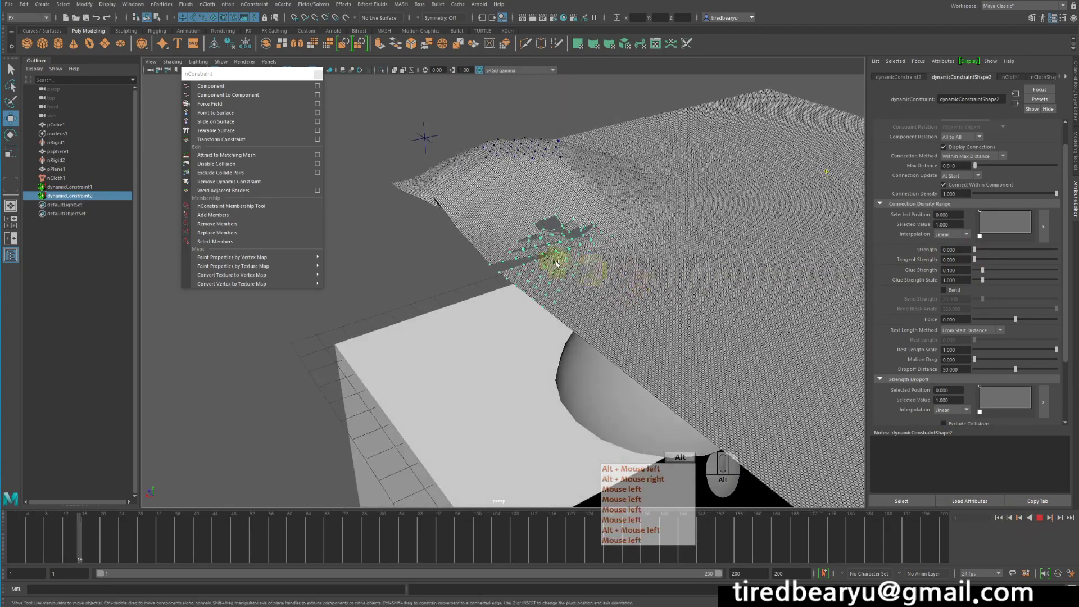
right_click_drag(557, 262, 589, 273, "alt")
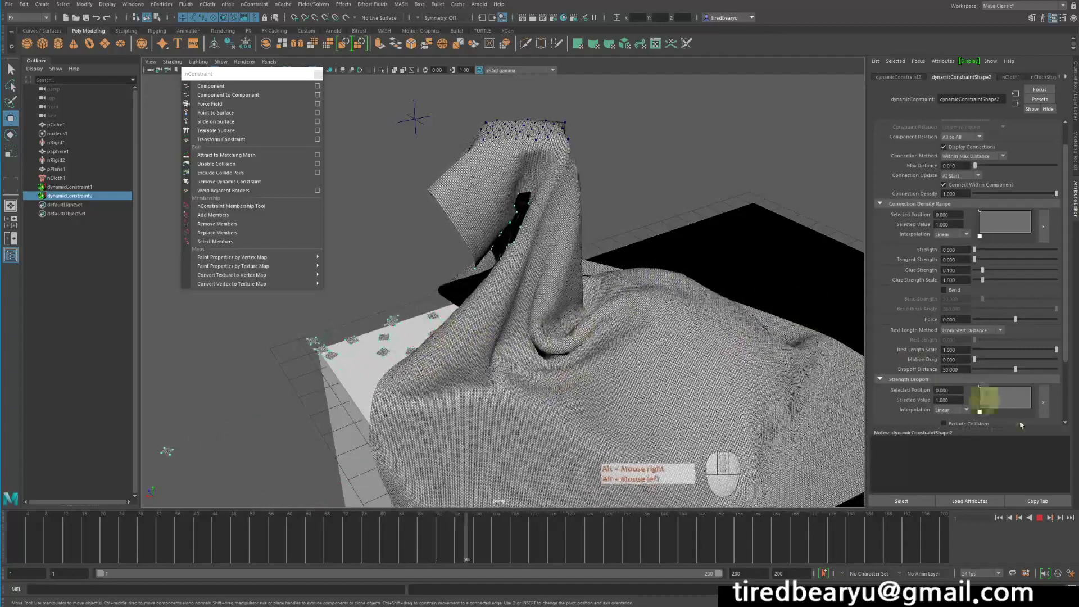
left_click(1040, 518)
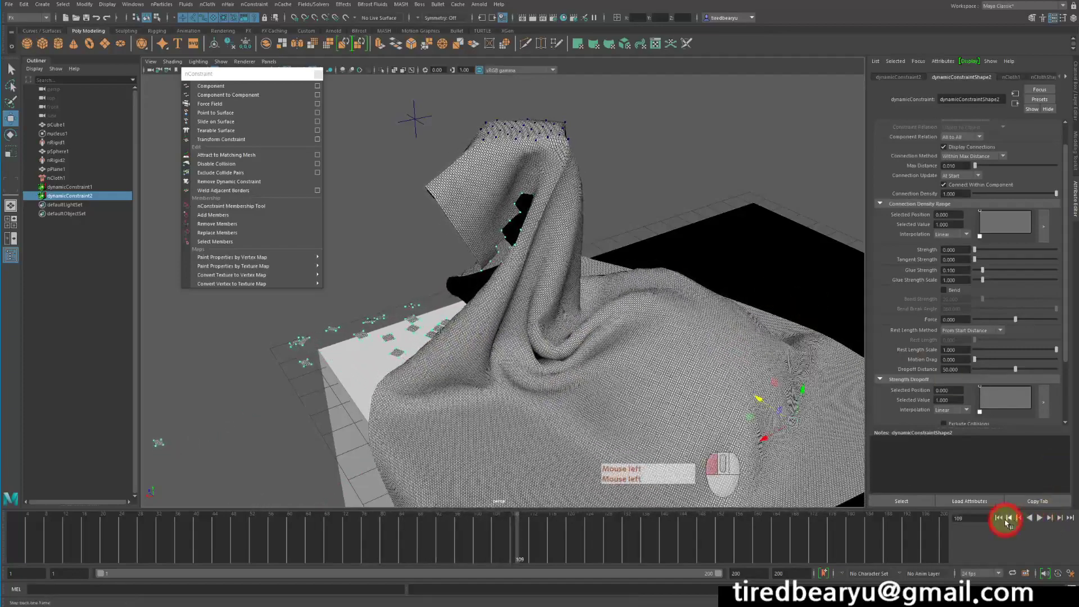
left_click(1007, 518)
left_click(999, 518)
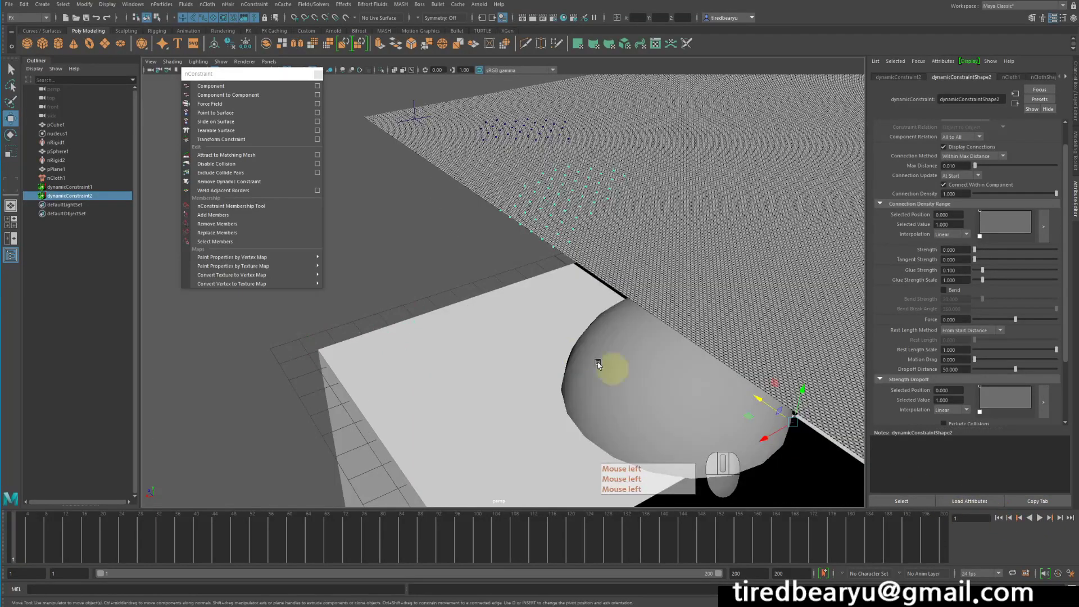
- Activate the nConstraint Membership Tool for dynamicConstraint2, the tearable surface constraint
left_click_drag(614, 366, 602, 338, "alt")
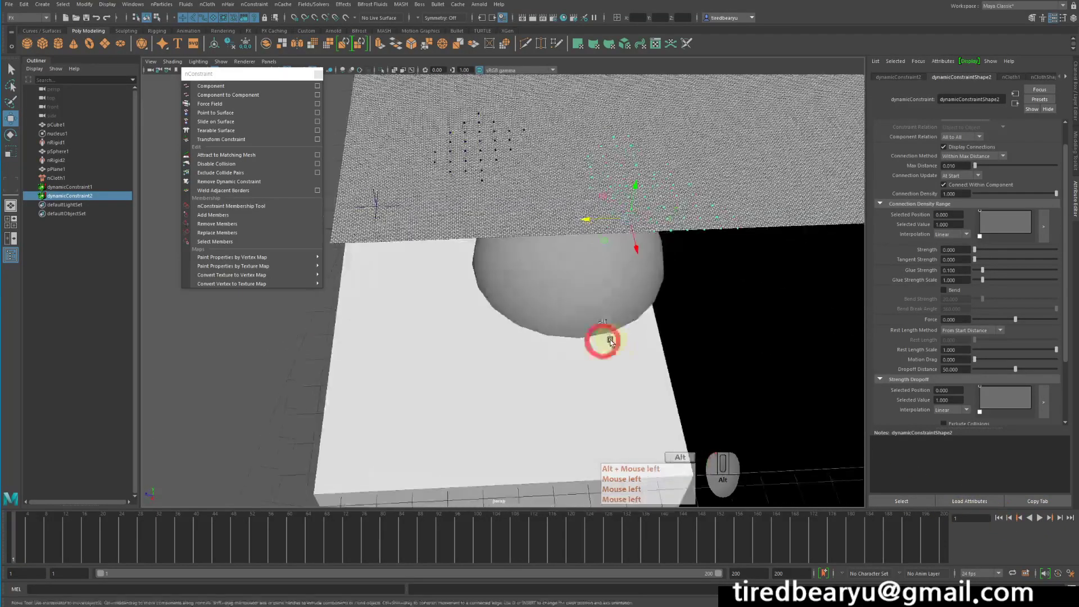
left_click(227, 208)
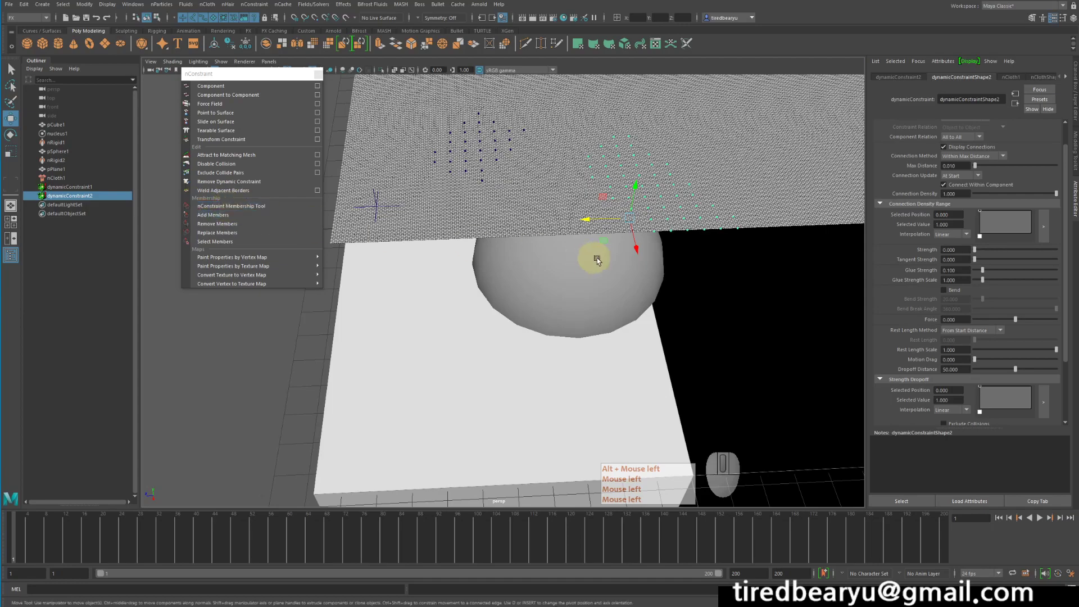
left_click_drag(639, 259, 660, 248, "alt")
middle_click_drag(659, 248, 650, 296, "alt")
left_click_drag(650, 296, 670, 227, "alt")
left_click(732, 237)
right_click_drag(669, 227, 725, 286, "alt")
middle_click_drag(725, 286, 647, 251, "alt")
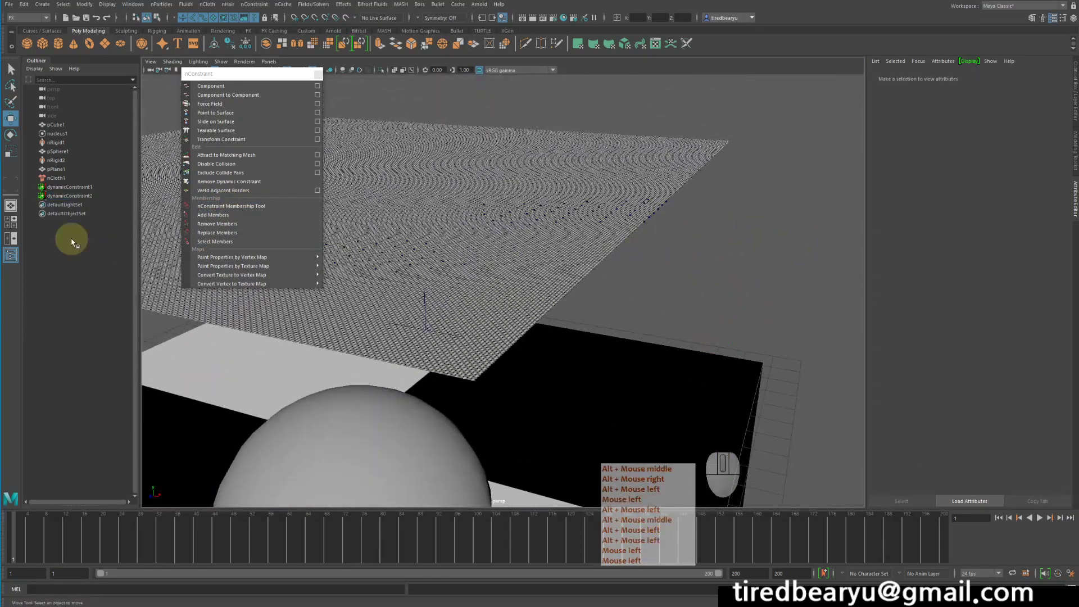
left_click(70, 196)
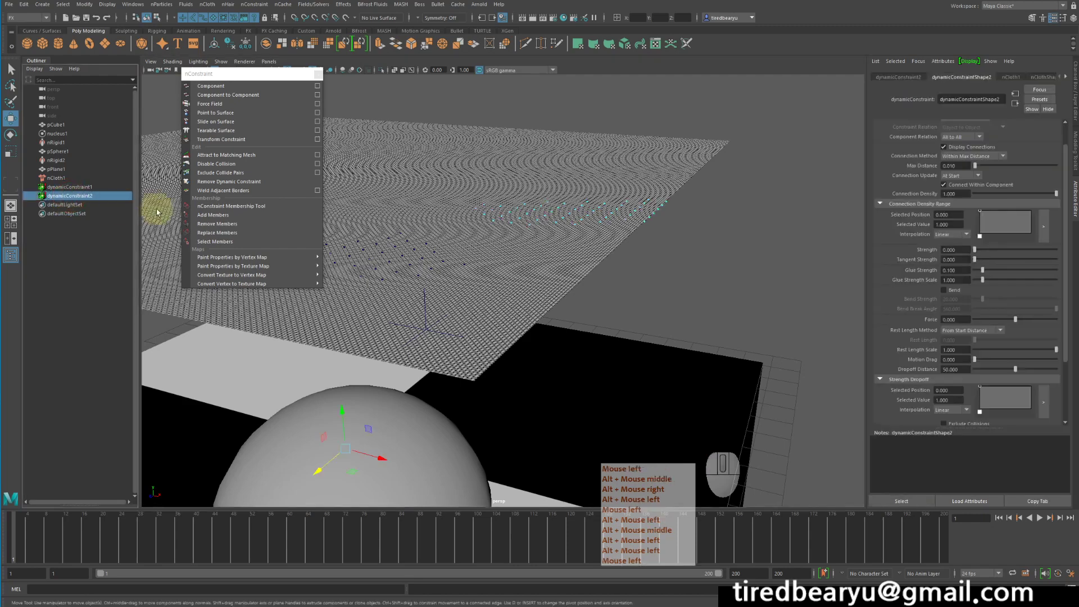
left_click(231, 207)
left_click_drag(586, 235, 635, 253, "alt")
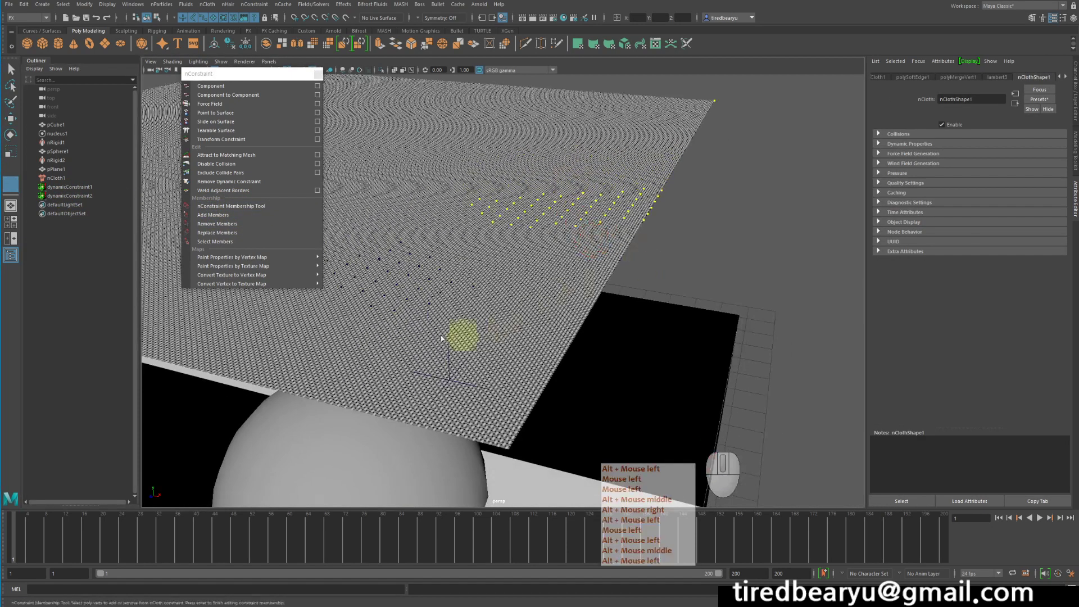
- Select a patch of cloth vertices beyond the tearable patch and try to edit the membership of dynamicConstraint2 with them, including adding them
middle_click_drag(650, 181, 619, 180, "alt")
left_click_drag(534, 159, 575, 177)
left_click_drag(619, 148, 665, 183)
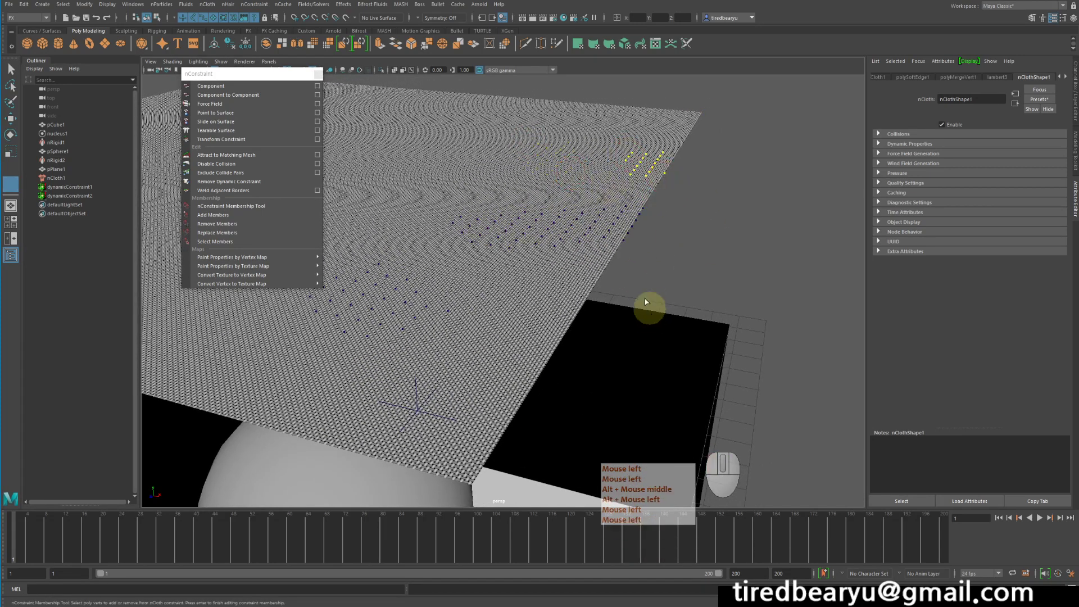
left_click_drag(503, 147, 575, 182)
left_click(233, 224)
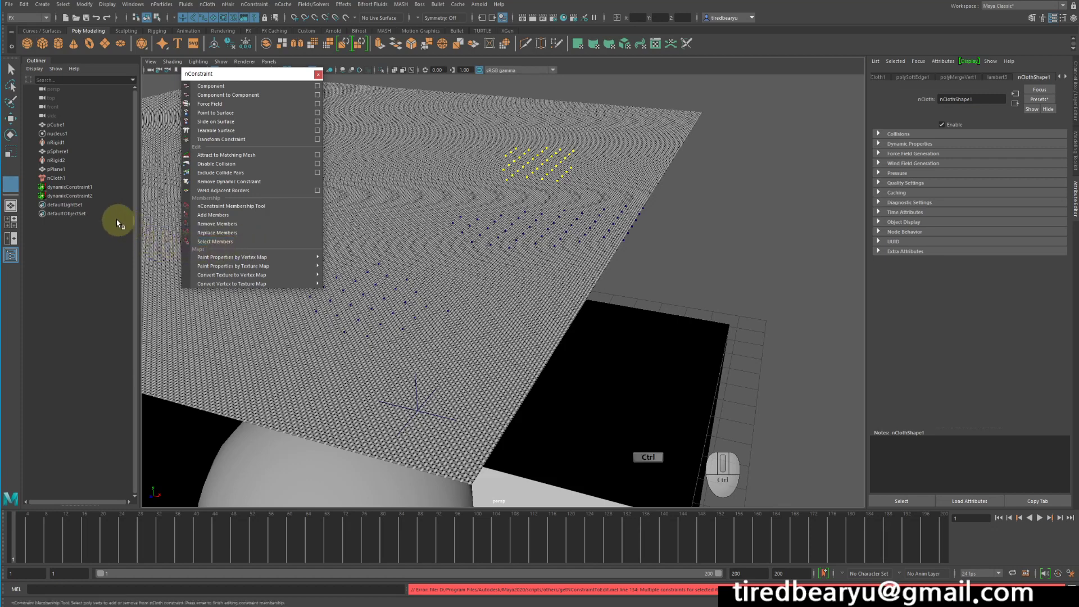
left_click(73, 196, "ctrl")
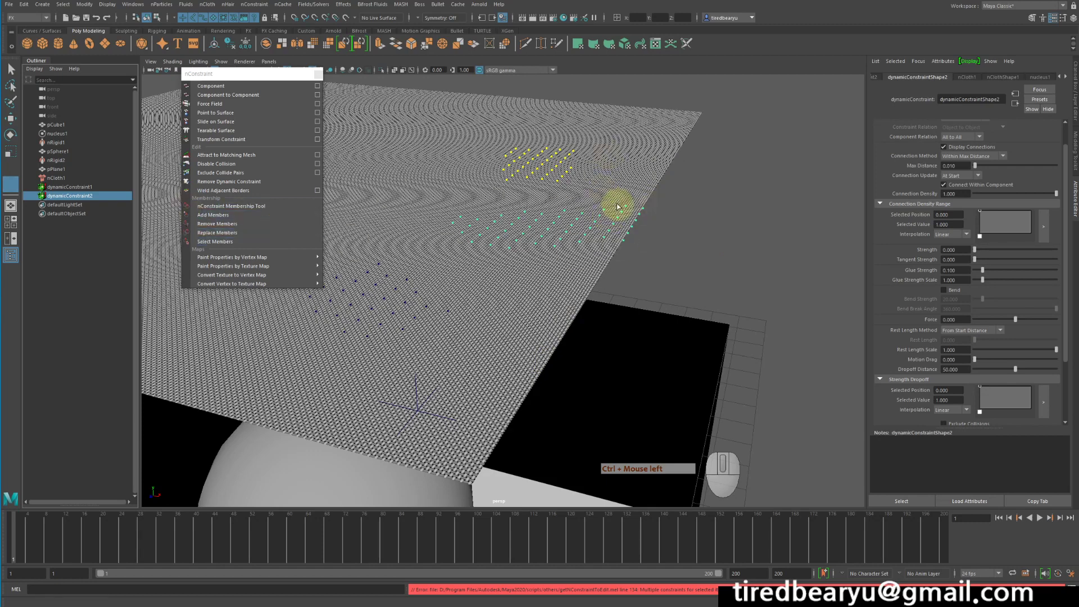
left_click(242, 217)
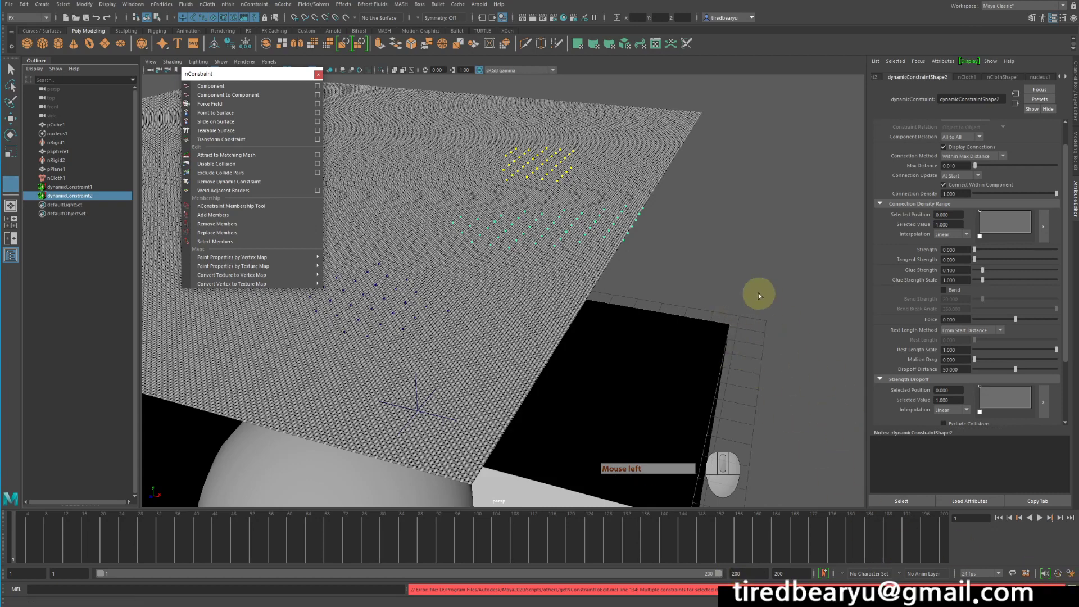
- Select a patch of vertices along the cloth's far edge and try to add them as members of dynamicConstraint2
left_click_drag(618, 126, 682, 169)
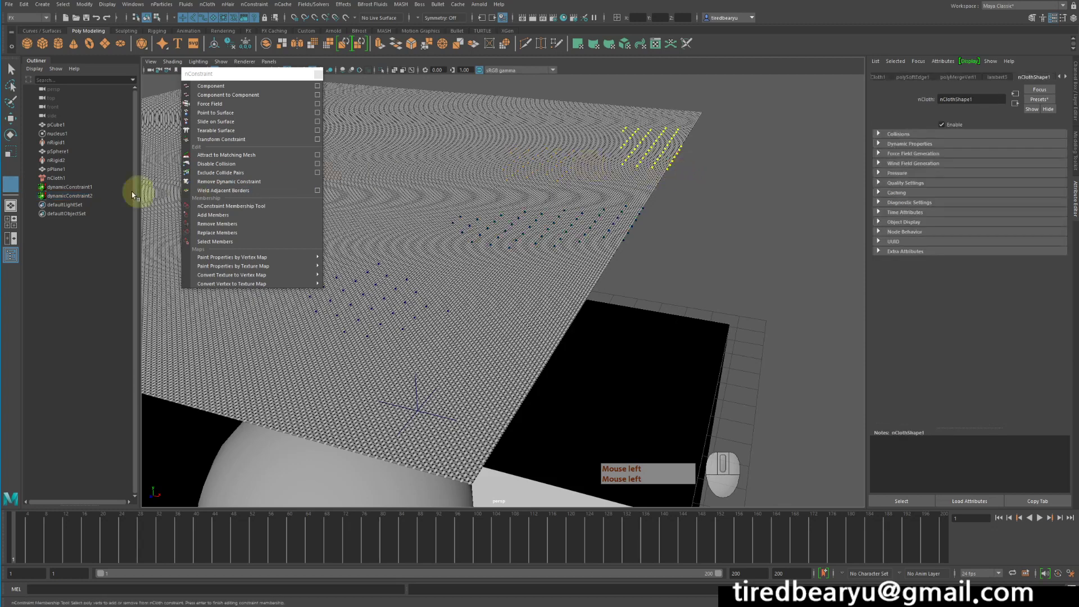
left_click(101, 195, "ctrl")
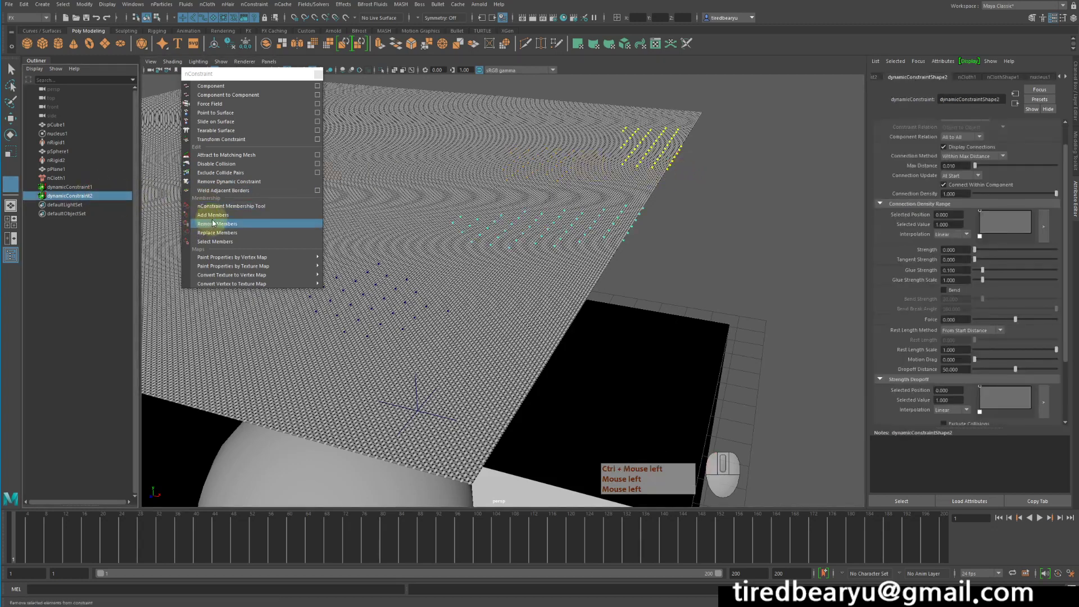
left_click(214, 216)
left_click(218, 218)
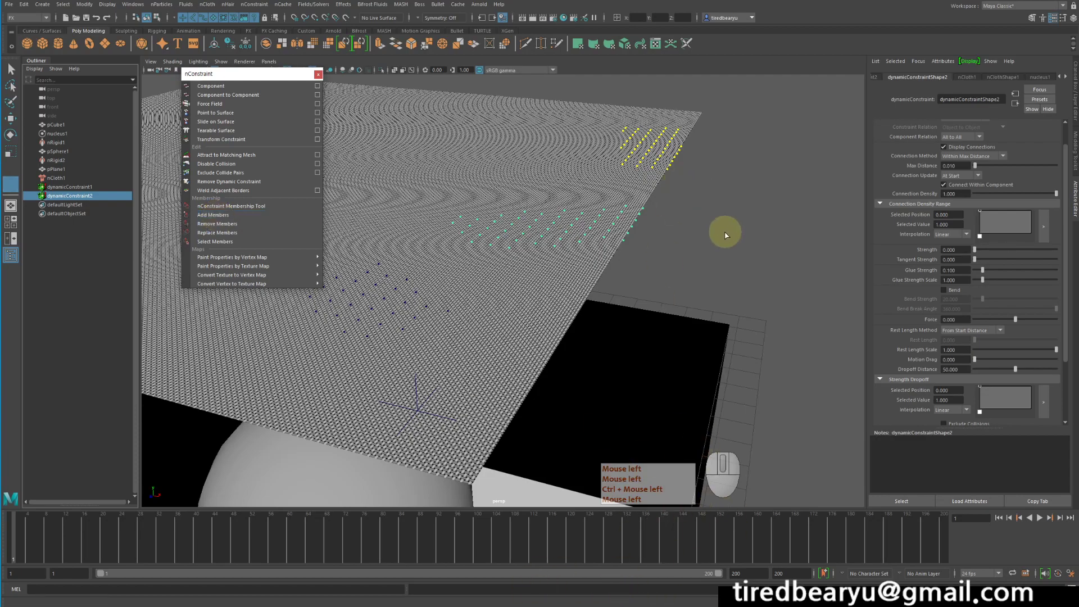
- Select a different patch of cloth vertices farther in from the edge, beyond the tearable patch
left_click_drag(723, 234, 389, 98, "alt")
left_click_drag(596, 149, 654, 182, "alt")
left_click(636, 163)
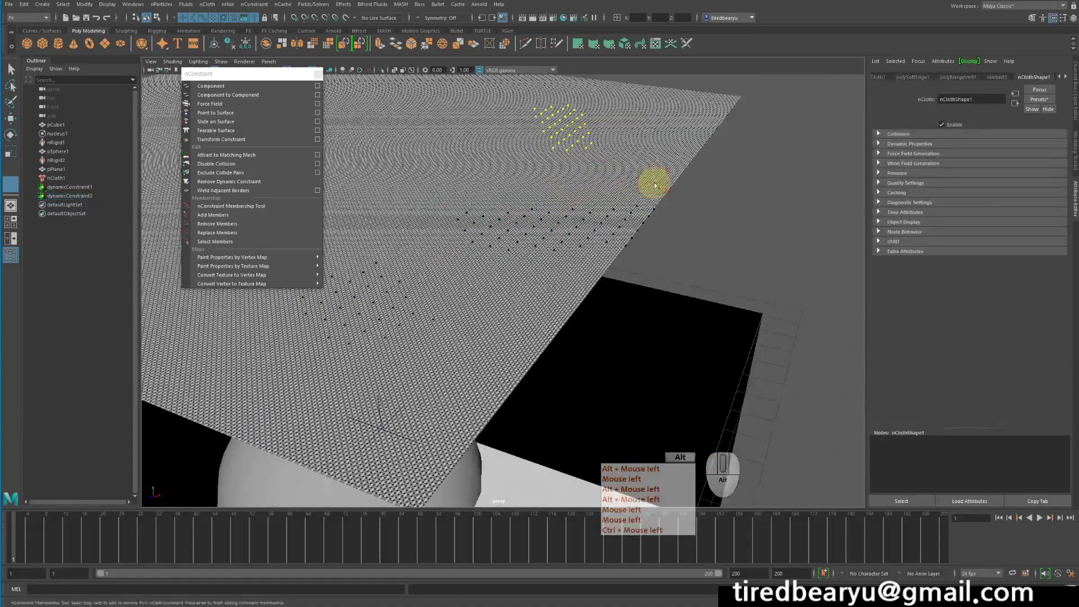
left_click_drag(566, 220, 551, 212, "alt")
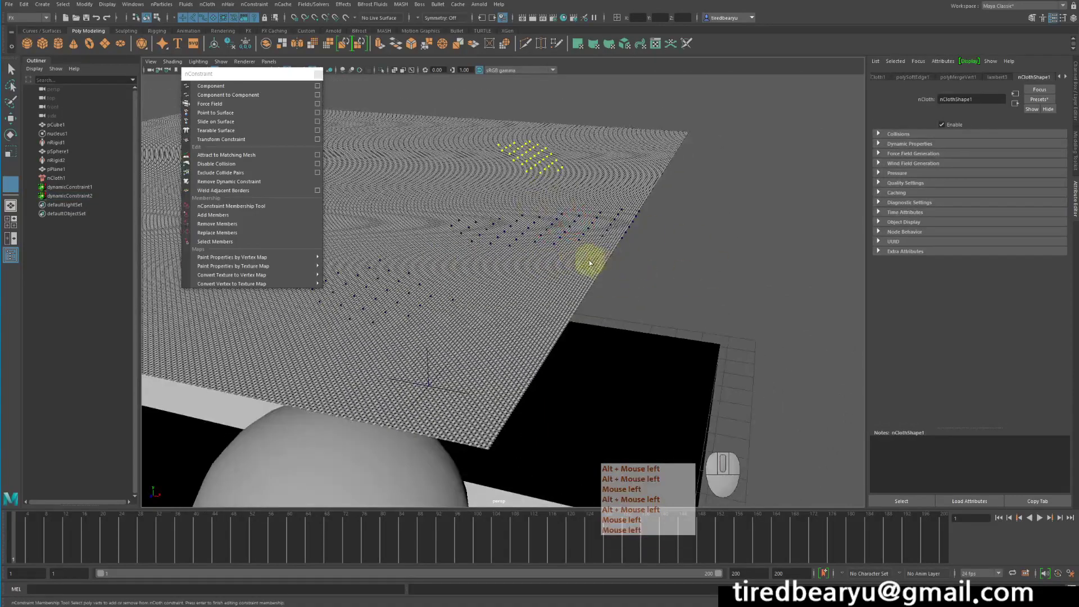
left_click_drag(585, 261, 653, 282, "alt")
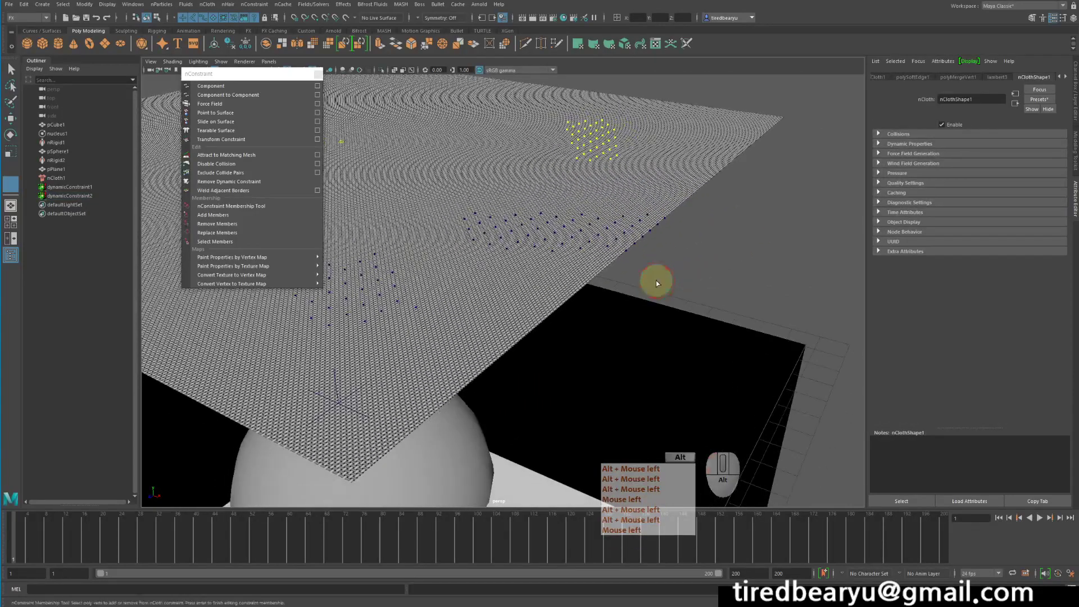
- Play the simulation, stop it partway, and examine the torn area of the cloth above the sphere
left_click(1039, 517)
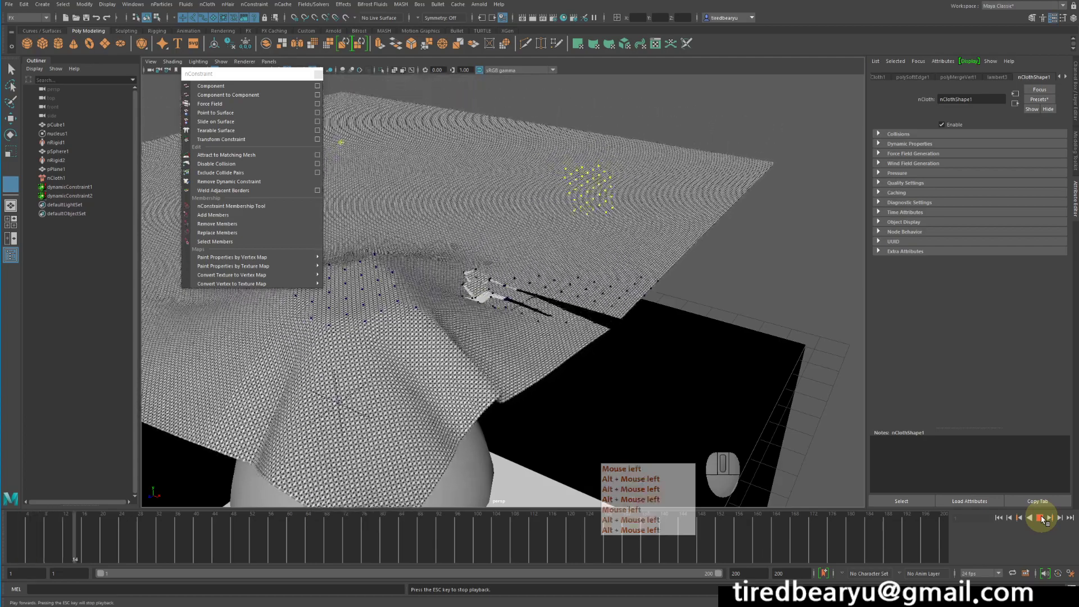
left_click(1041, 518)
left_click_drag(641, 392, 588, 389, "alt")
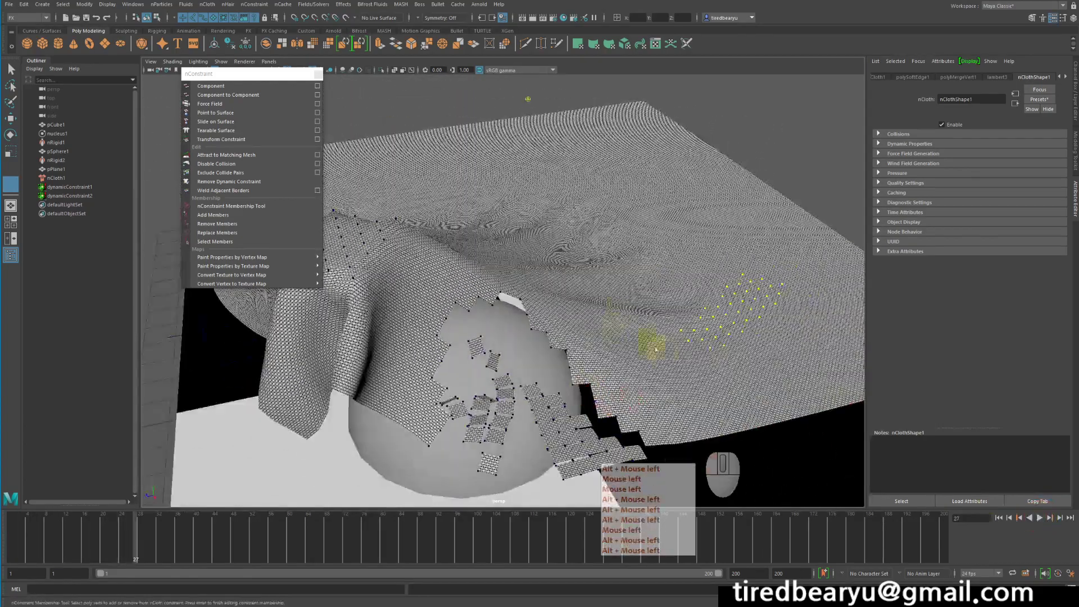
right_click_drag(783, 390, 562, 430, "alt")
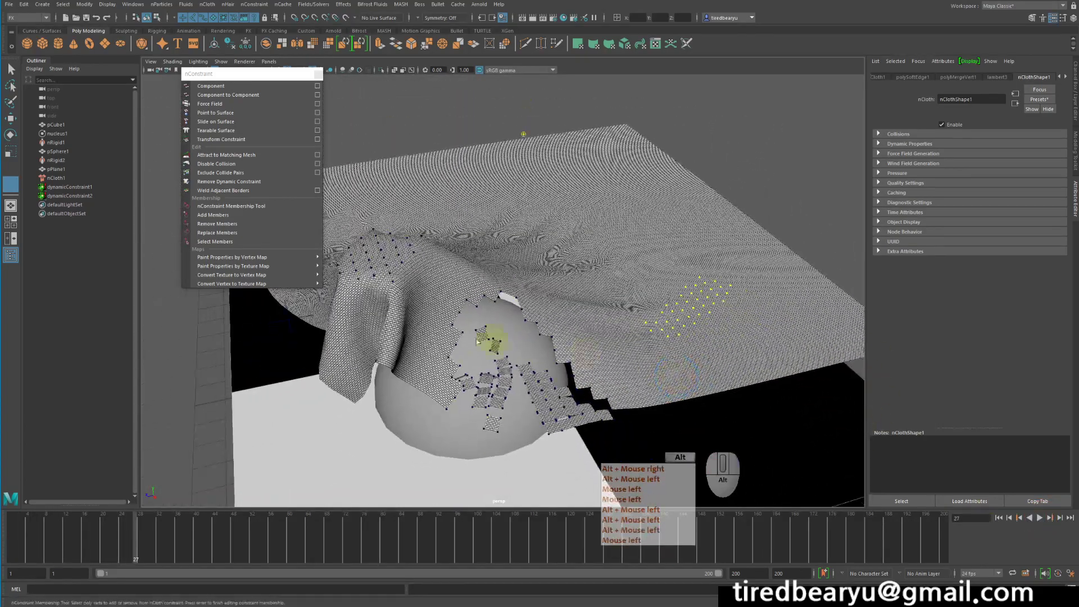
- Return to the first frame and remove dynamicConstraint1 from the cloth
left_click(999, 518)
middle_click_drag(500, 356, 617, 385, "alt")
left_click_drag(616, 385, 500, 354, "alt")
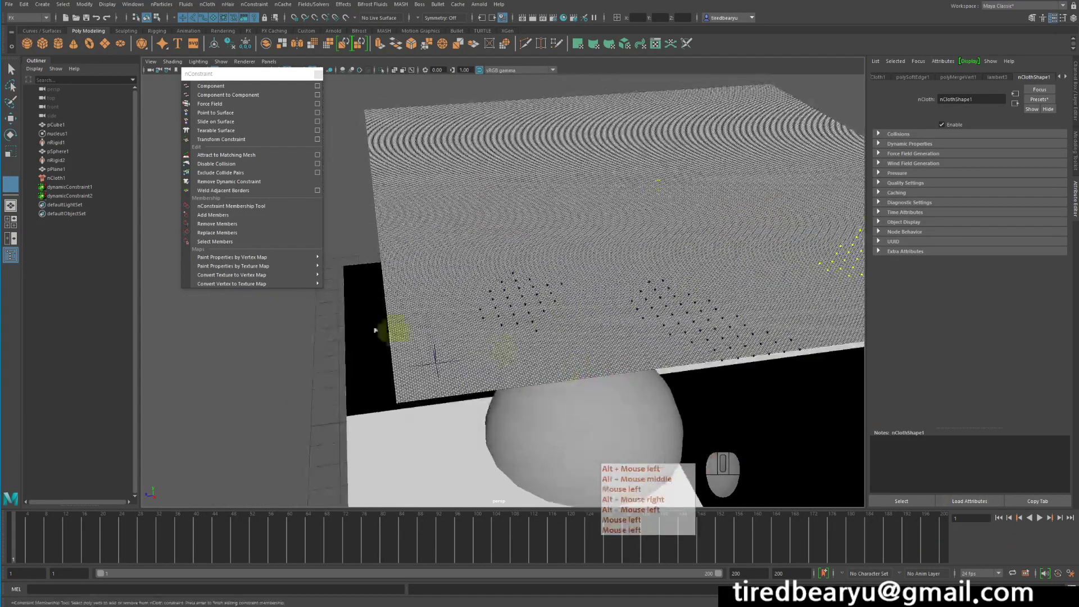
left_click(77, 187)
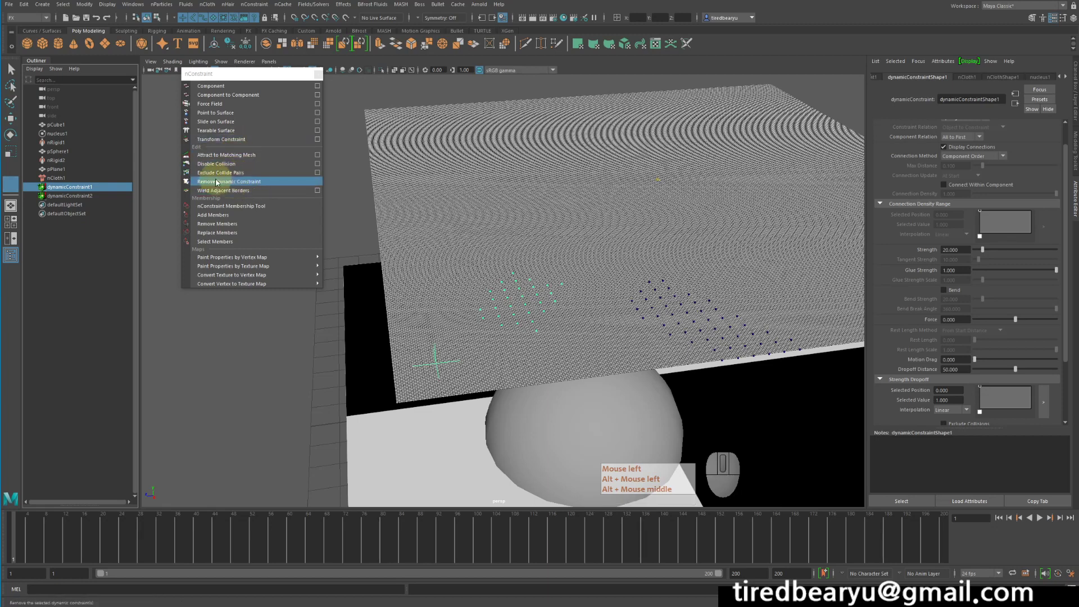
left_click(250, 183)
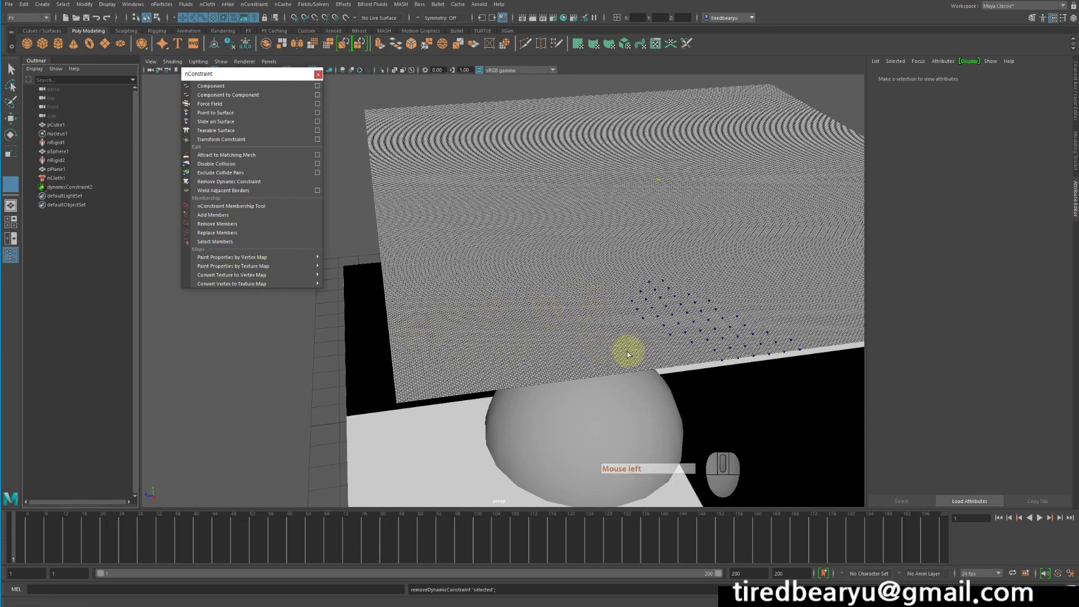
- Play the simulation with only dynamicConstraint2 in place, stop it partway, and return to the first frame
left_click_drag(626, 354, 636, 337, "alt")
right_click_drag(635, 338, 646, 331, "alt")
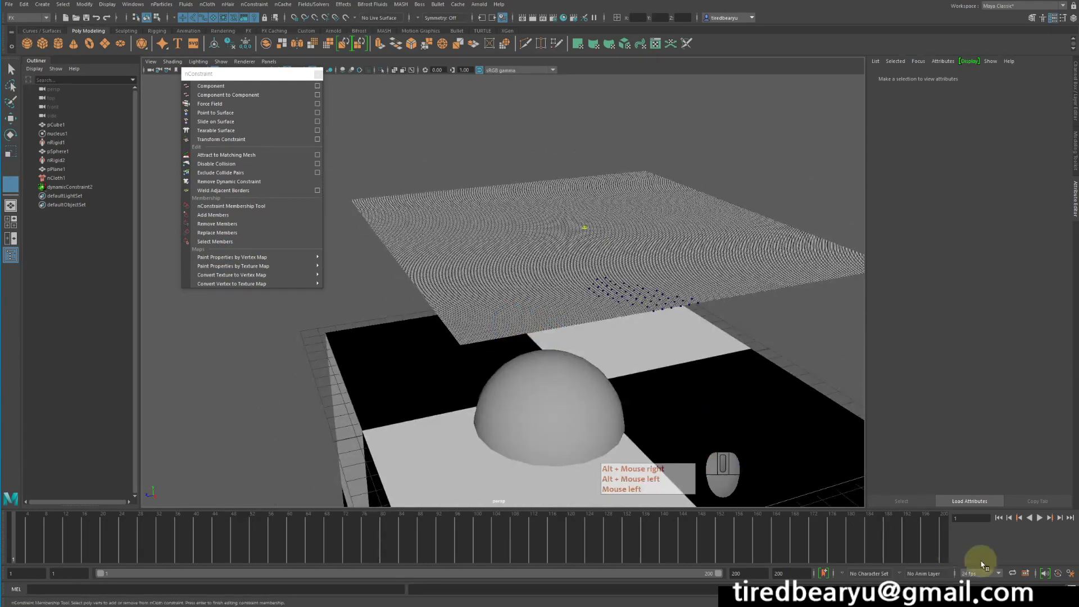
left_click(1040, 518)
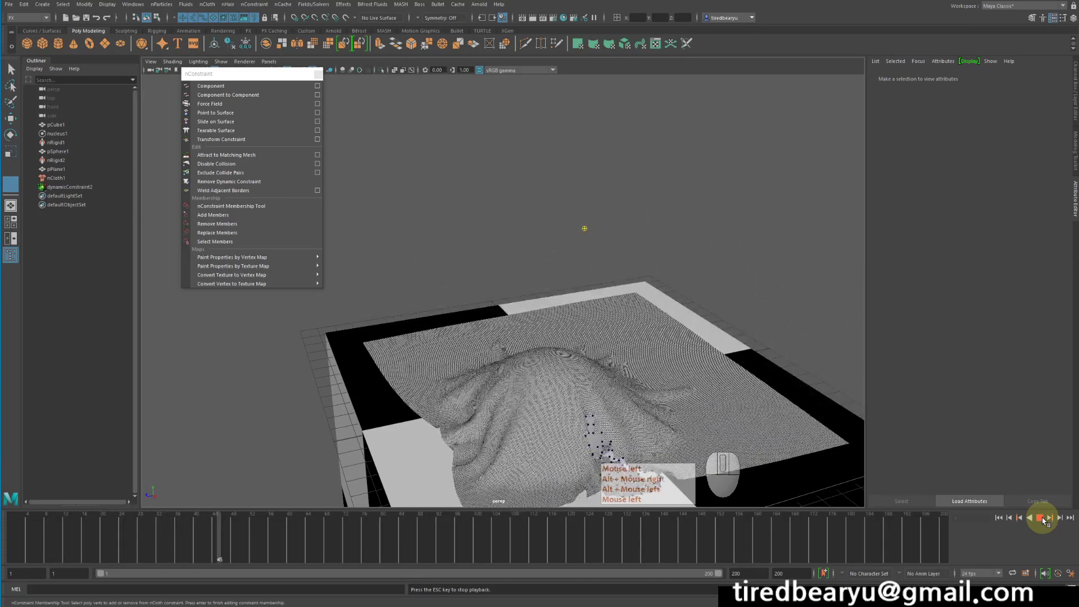
left_click(1040, 518)
left_click(997, 518)
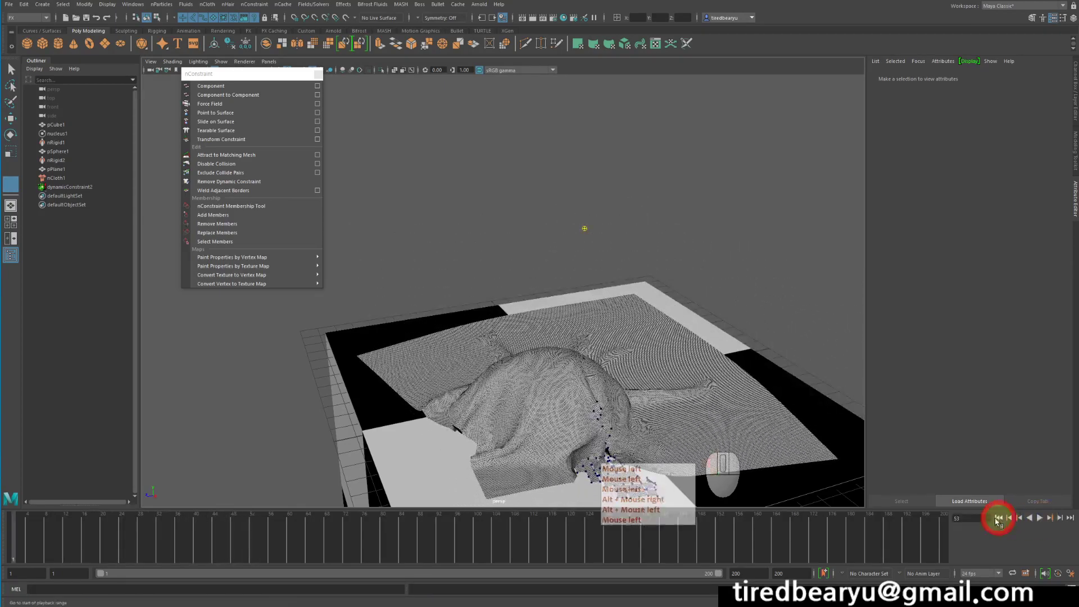
- Remove dynamicConstraint2 from the cloth
left_click_drag(66, 193, 67, 186)
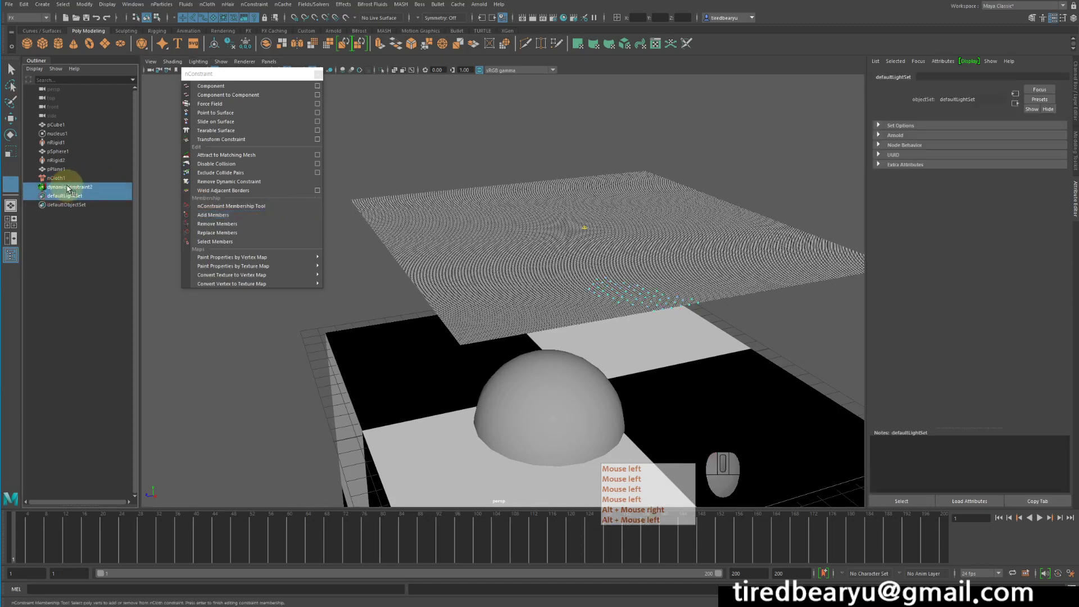
left_click(67, 187)
left_click(233, 181)
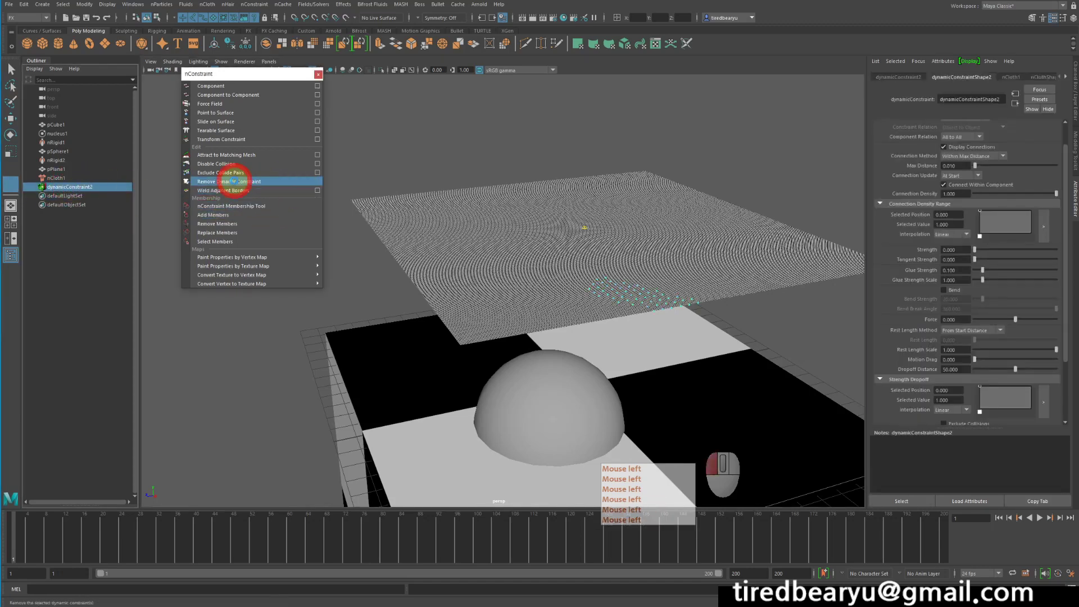
- Play the simulation without any constraints, examine how the cloth falls over the sphere, and return to the first frame
middle_click_drag(675, 277, 657, 230, "alt")
left_click_drag(656, 231, 612, 234, "alt")
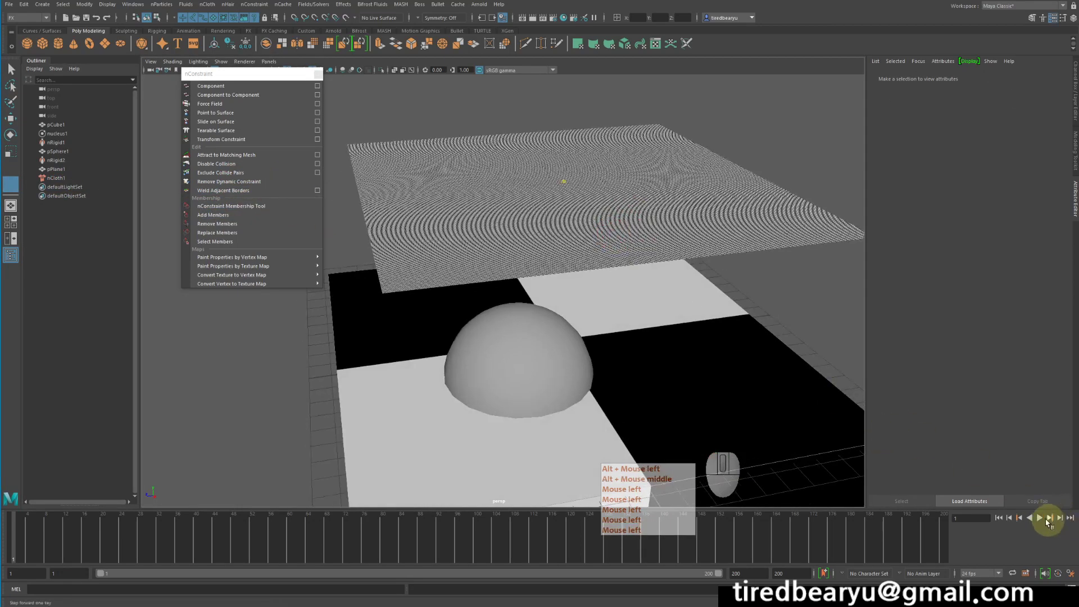
left_click(1040, 518)
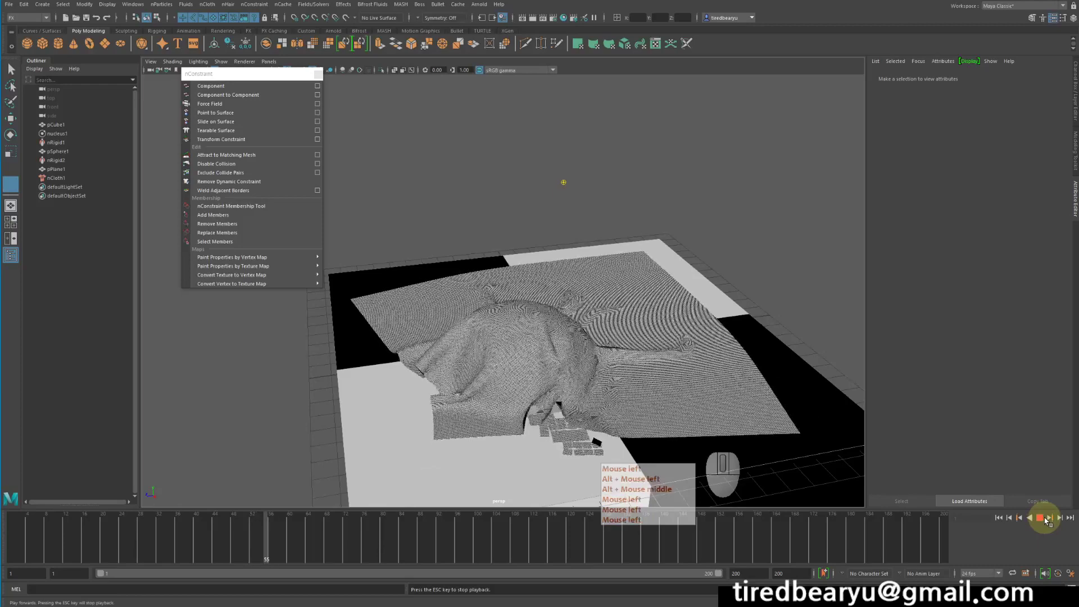
left_click(1044, 519)
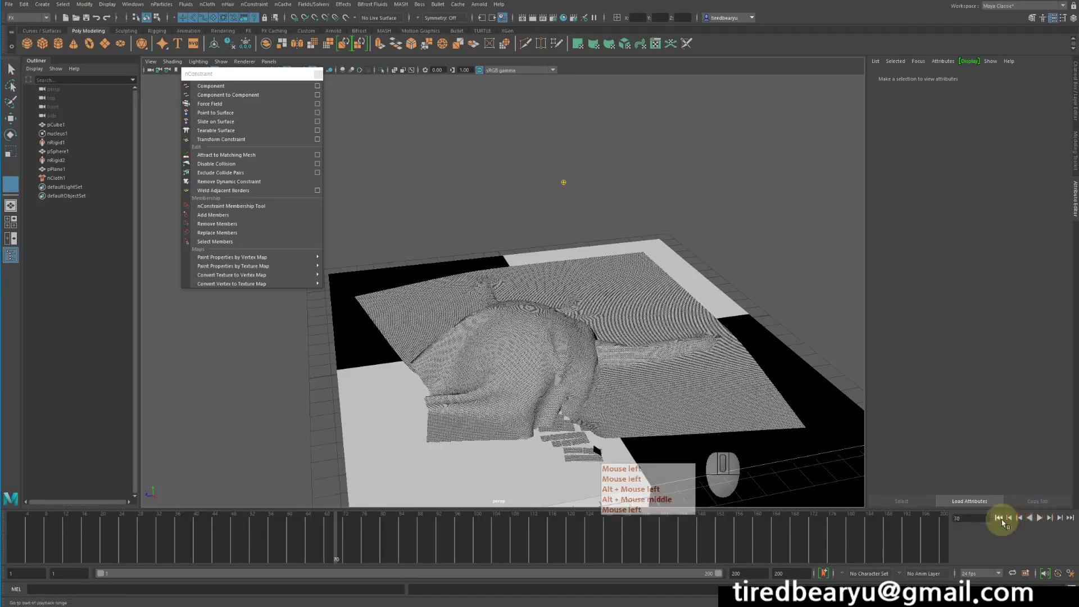
left_click(1000, 521)
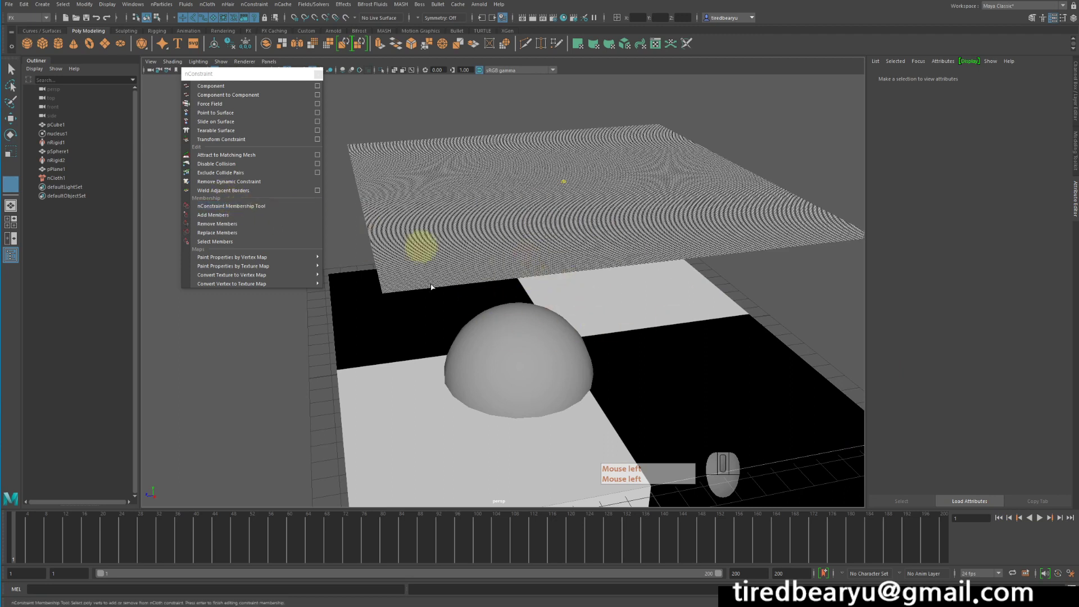
- Select a wide patch of vertices near the cloth's right edge and make it a Tearable Surface
left_click(543, 248)
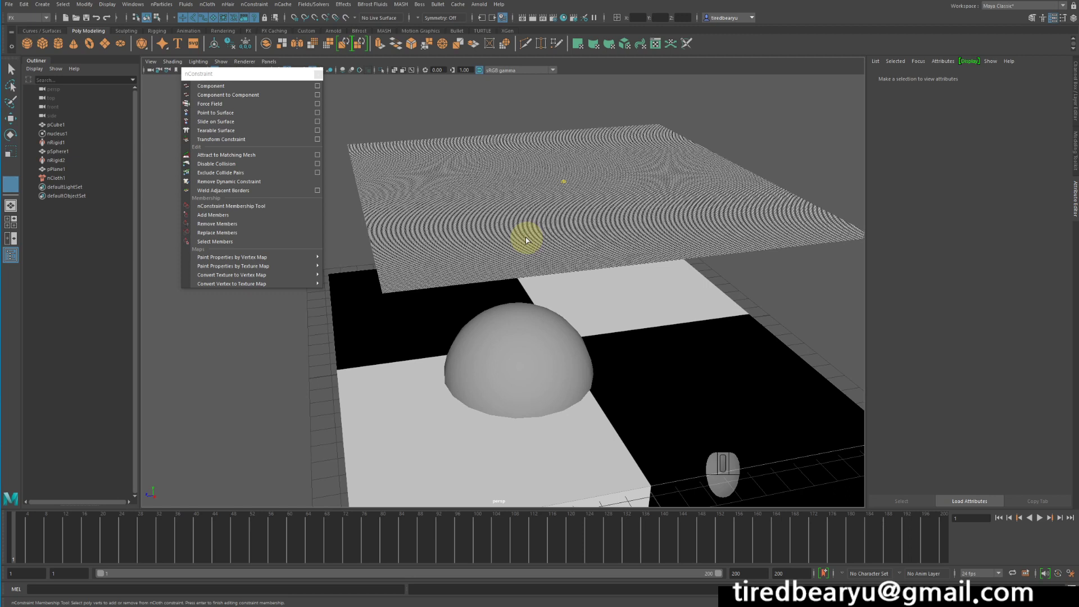
left_click_drag(574, 198, 719, 227)
right_click(730, 172)
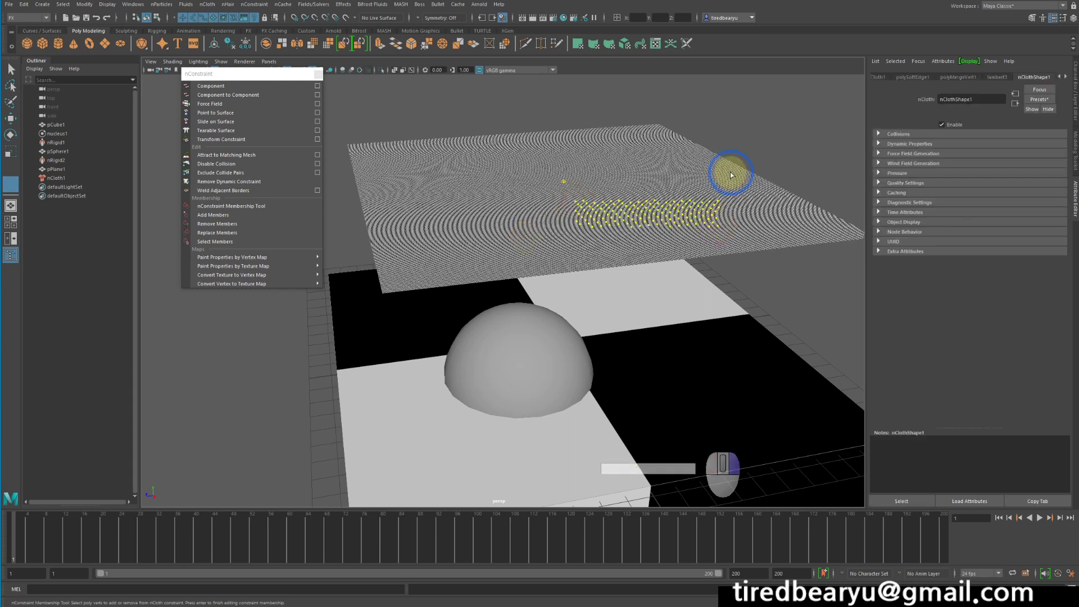
left_click_drag(659, 164, 854, 197)
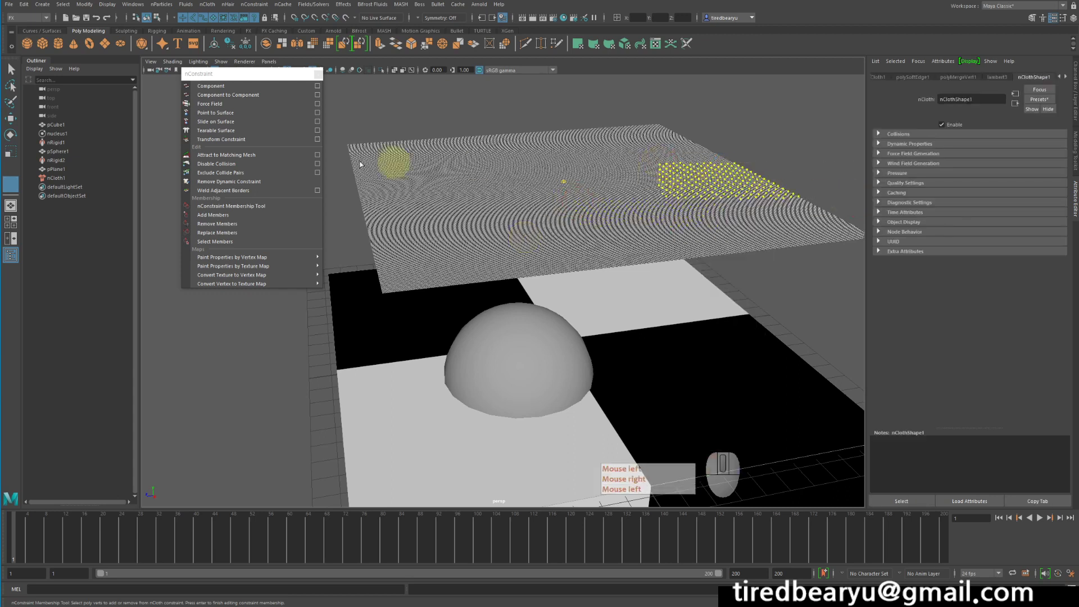
left_click(231, 130)
- Create three more Tearable Surface constraints: a short strip at the far edge, a longer strip near the left edge, and a patch right of the cloth's centre
left_click_drag(518, 122, 514, 173)
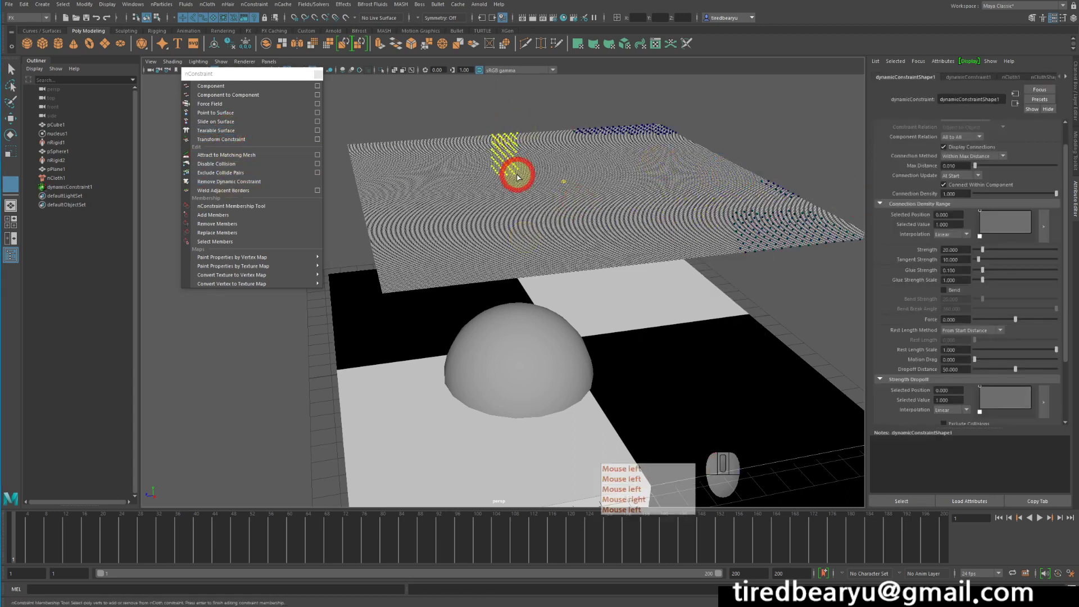
left_click(241, 131)
left_click_drag(449, 171, 450, 229)
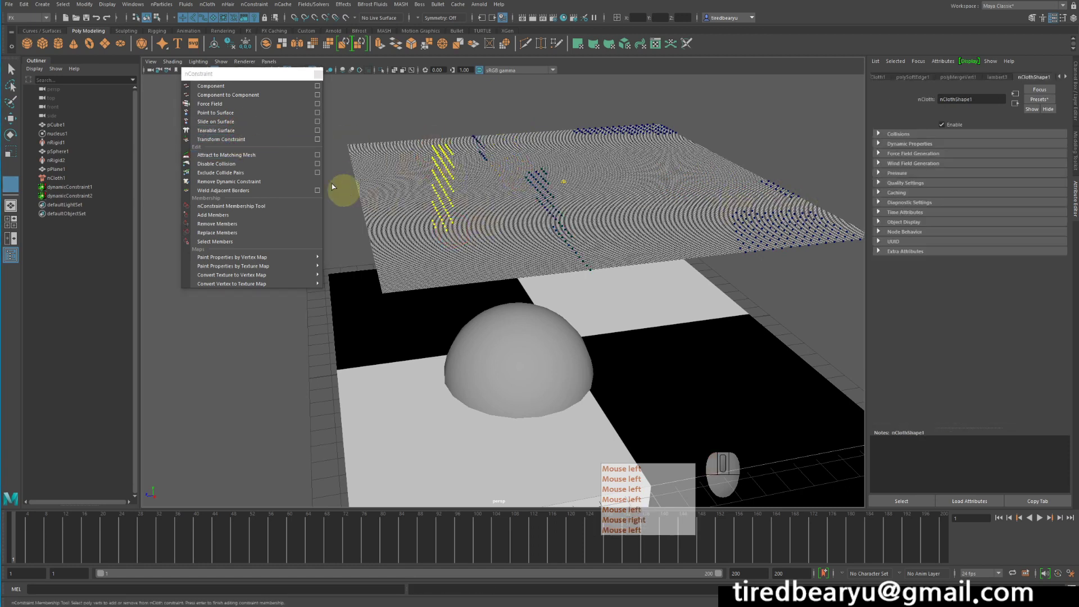
left_click(245, 133)
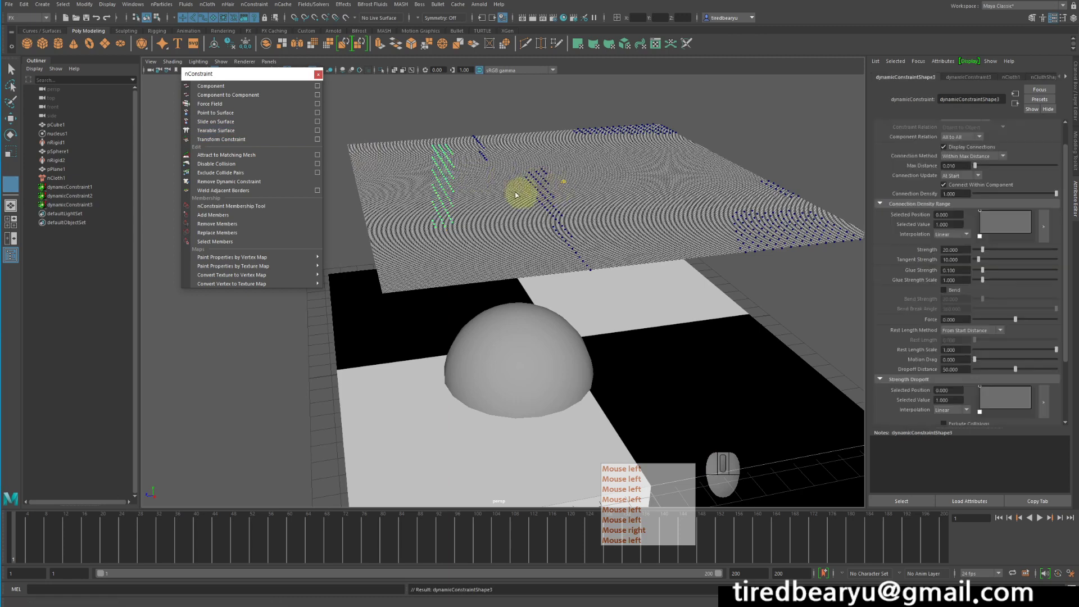
left_click_drag(619, 175, 673, 207)
left_click(213, 131)
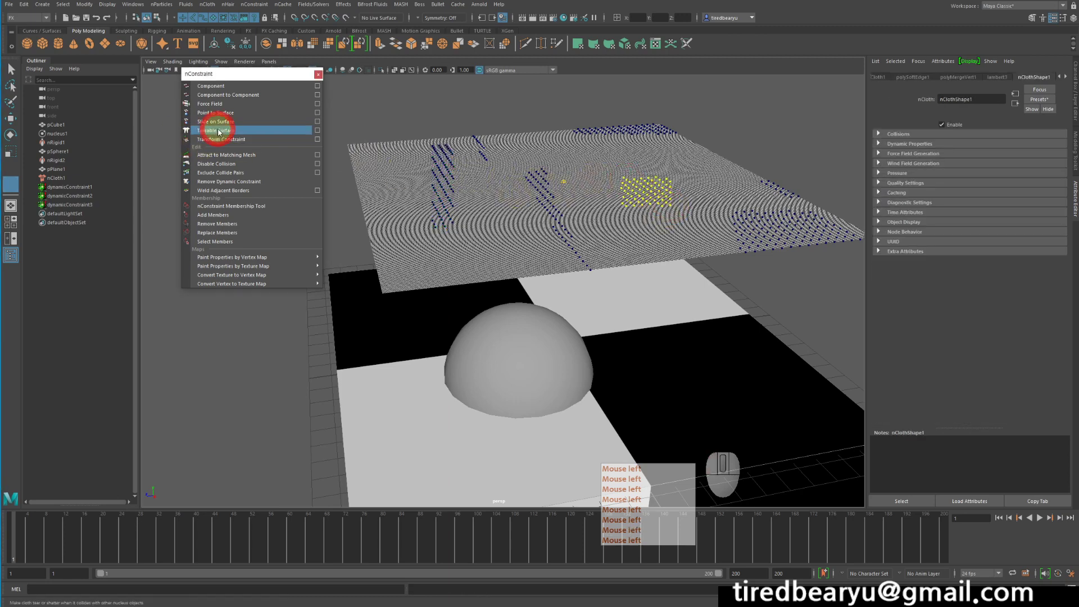
- Play the simulation from the first frame to examine how the cloth tears at the new tearable patches
left_click(999, 517)
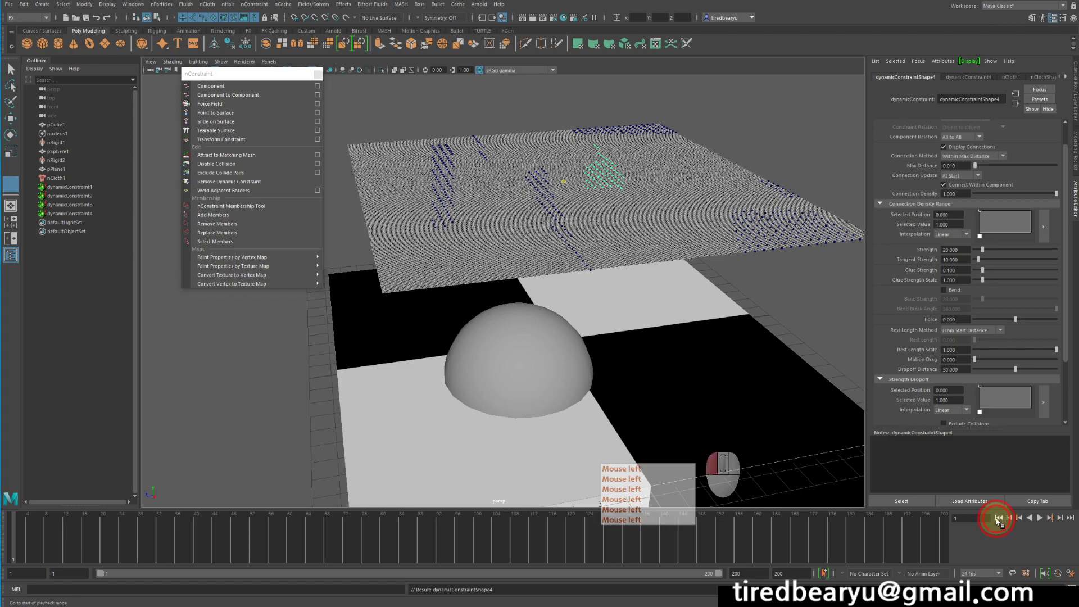
left_click(1041, 517)
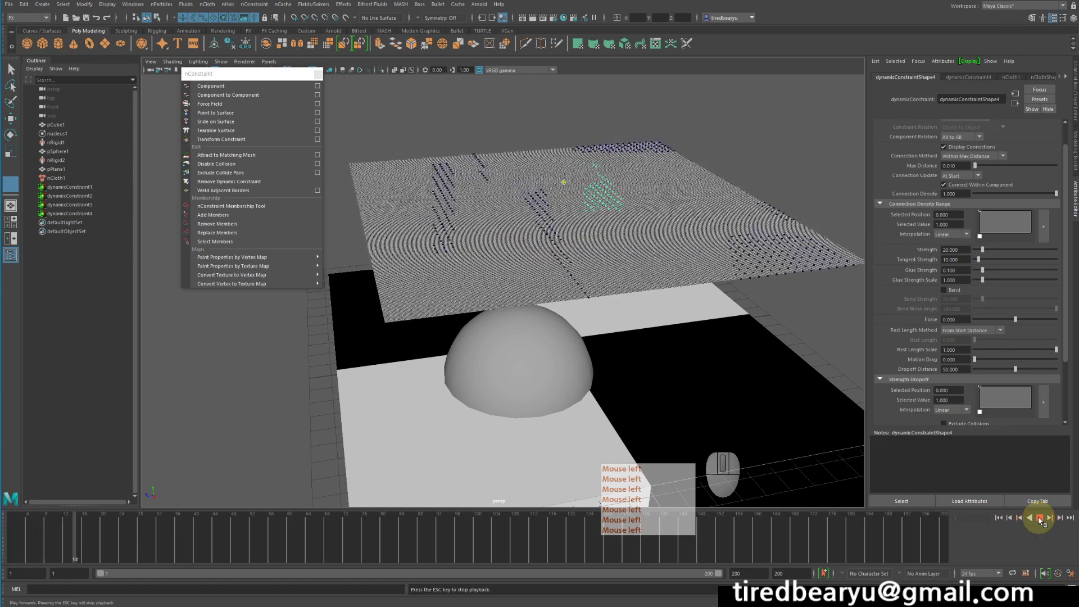